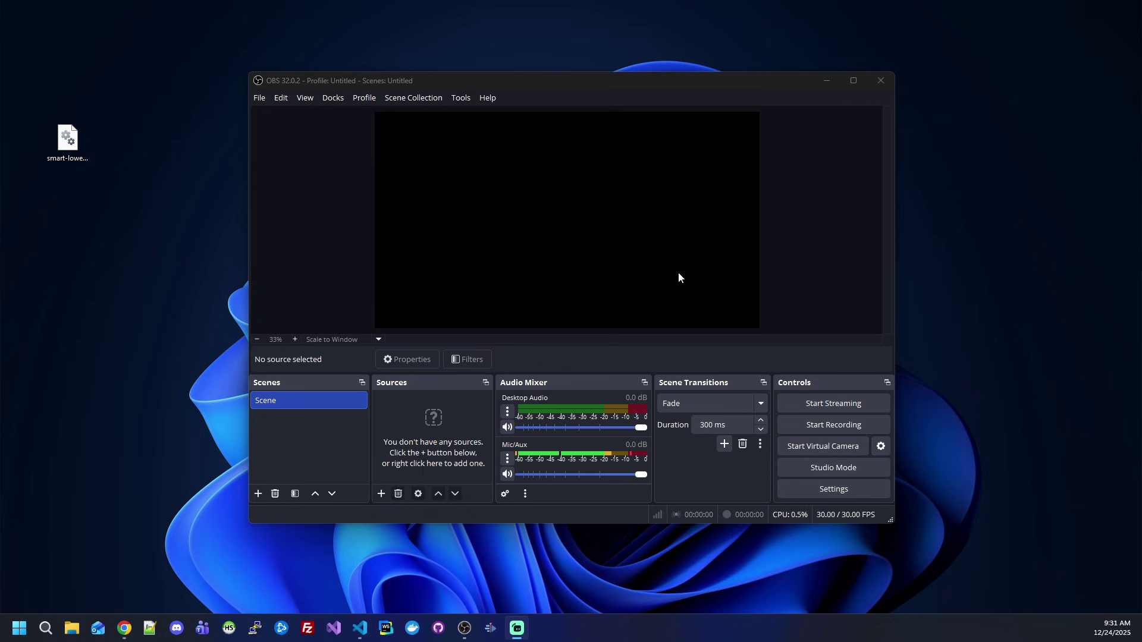
Copy smart-lower-thirds.dll from the desktop into E:\obs-studio\obs-plugins\64bit.
drag(33, 84, 112, 182)
click(4, 103)
drag(21, 112, 106, 193)
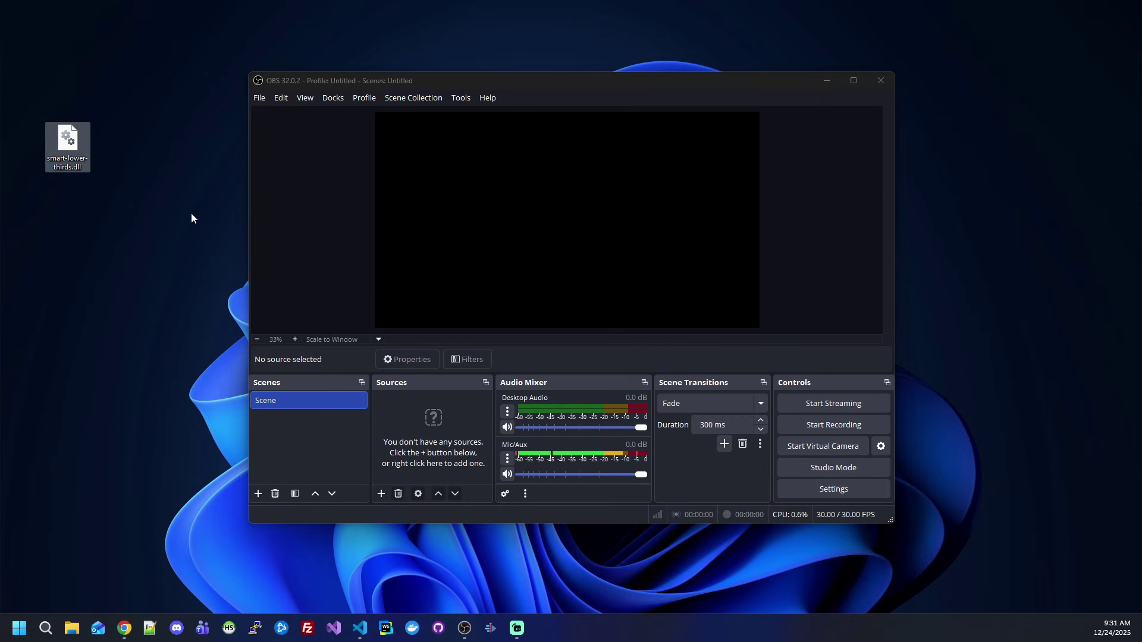
click(72, 628)
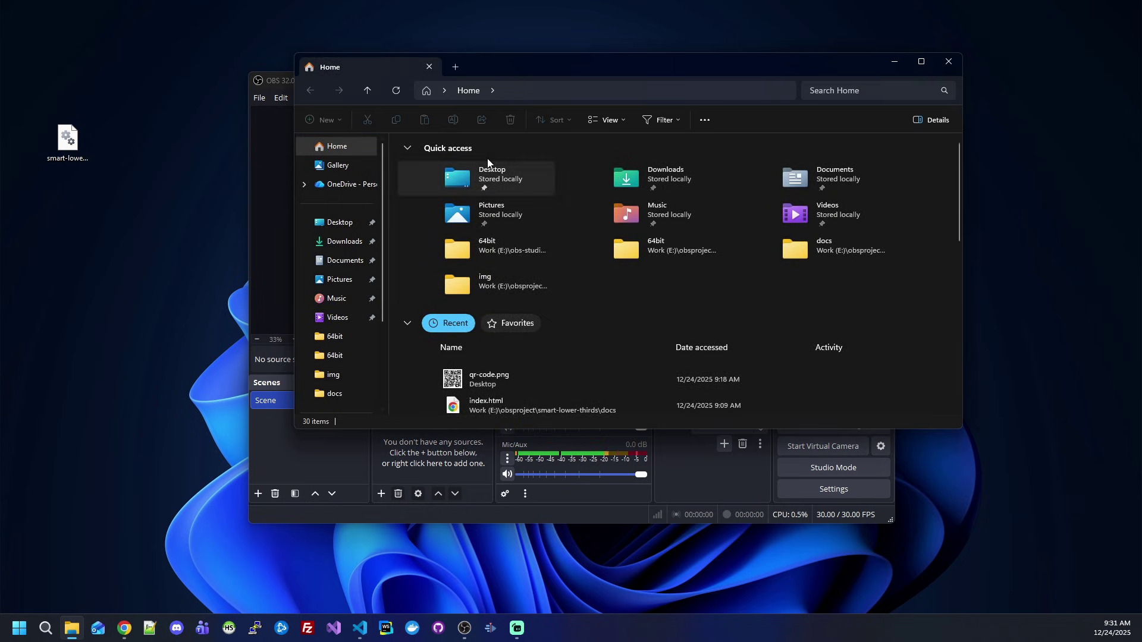
scroll(417, 337, down, 1)
scroll(363, 369, down, 2)
click(349, 352)
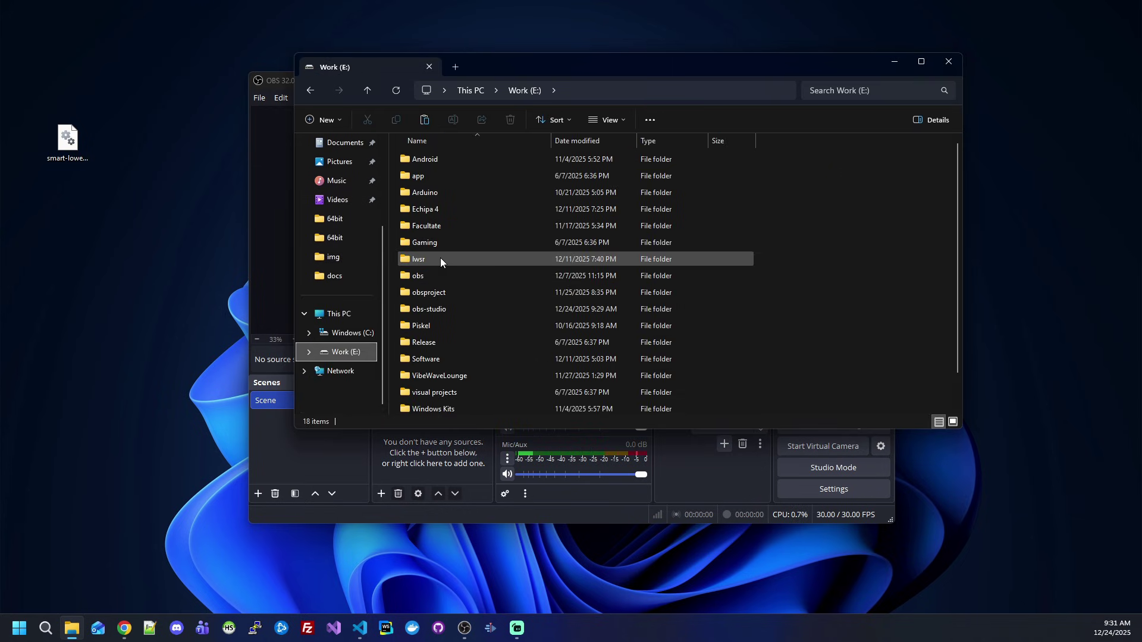
double_click(429, 305)
double_click(438, 193)
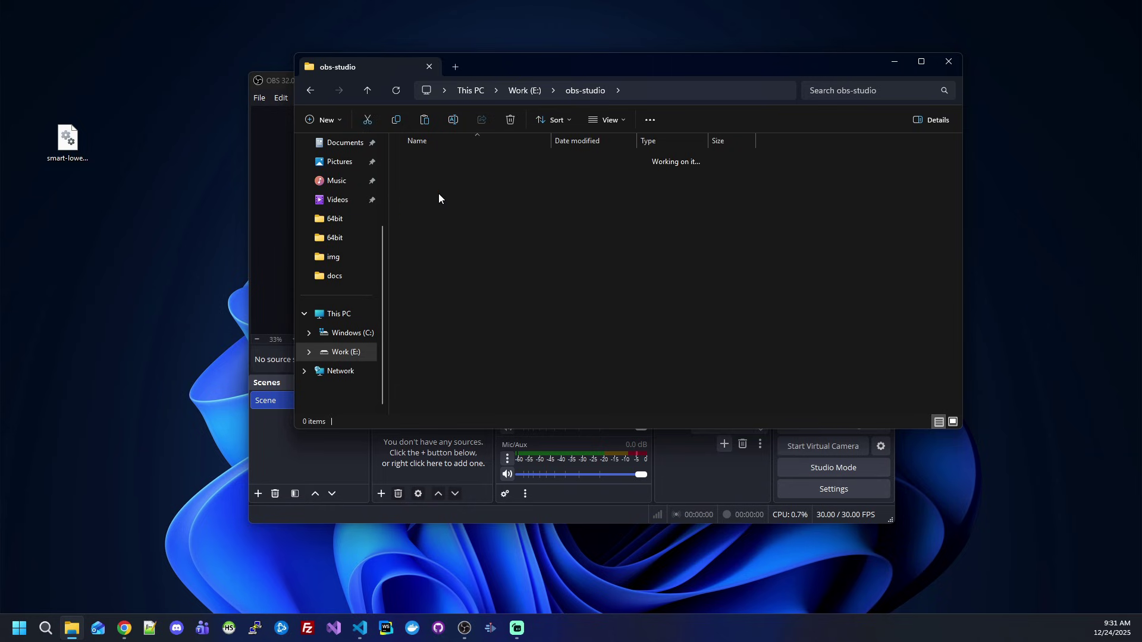
click(440, 163)
double_click(440, 163)
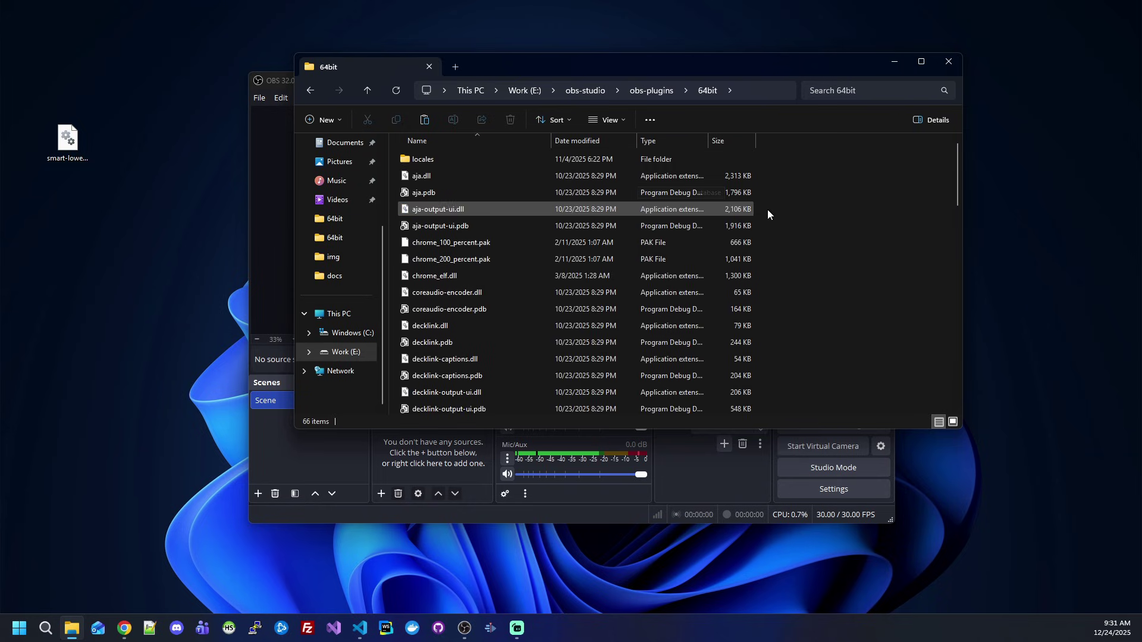
scroll(874, 258, down, 10)
key(ctrl+v)
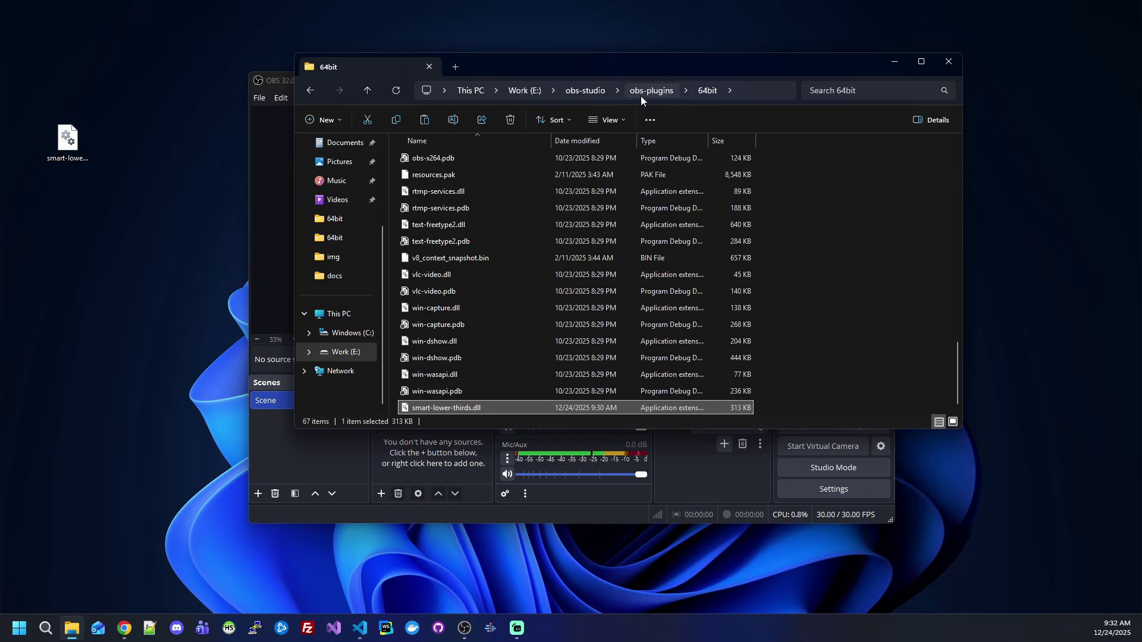
Return to the obs-studio folder and create a new folder named plugin-data.
click(585, 91)
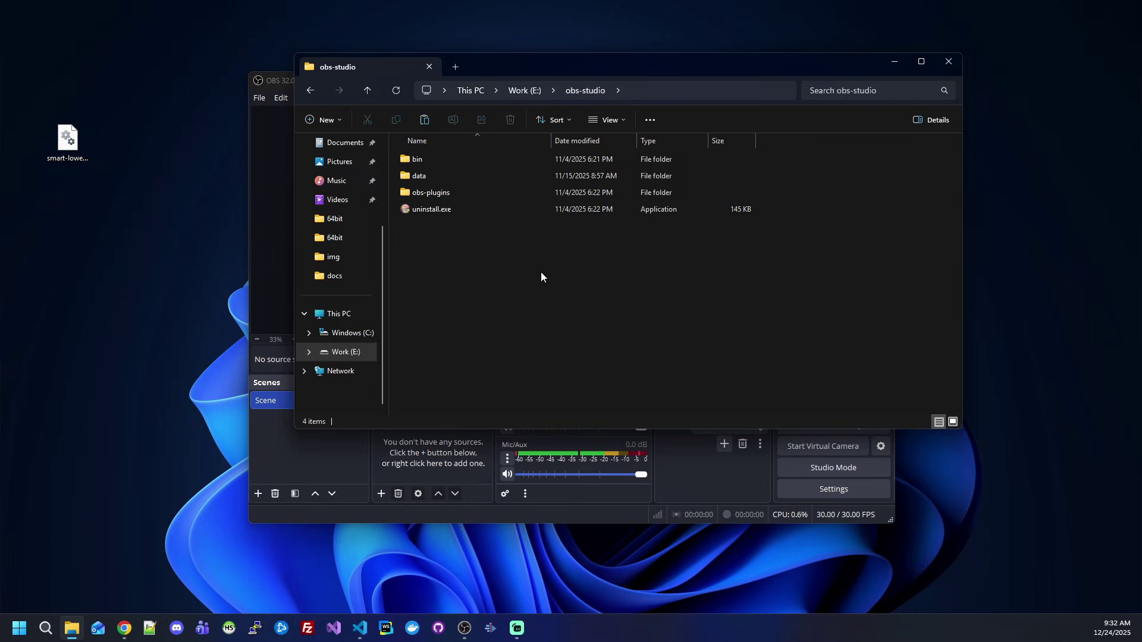
key(ctrl+shift+n)
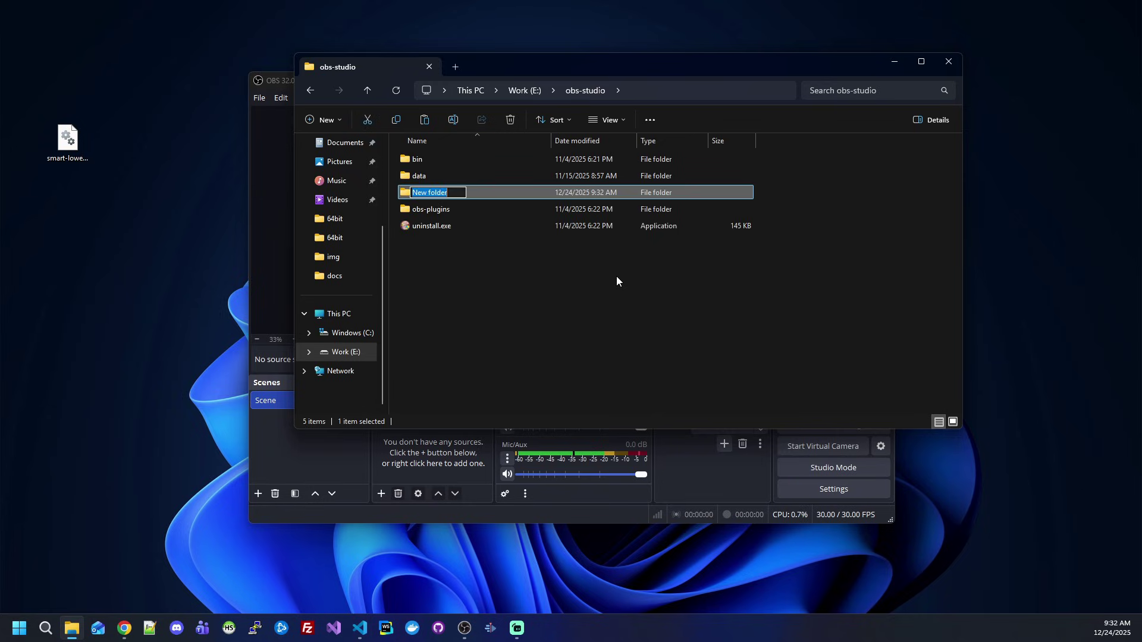
text(plugi)
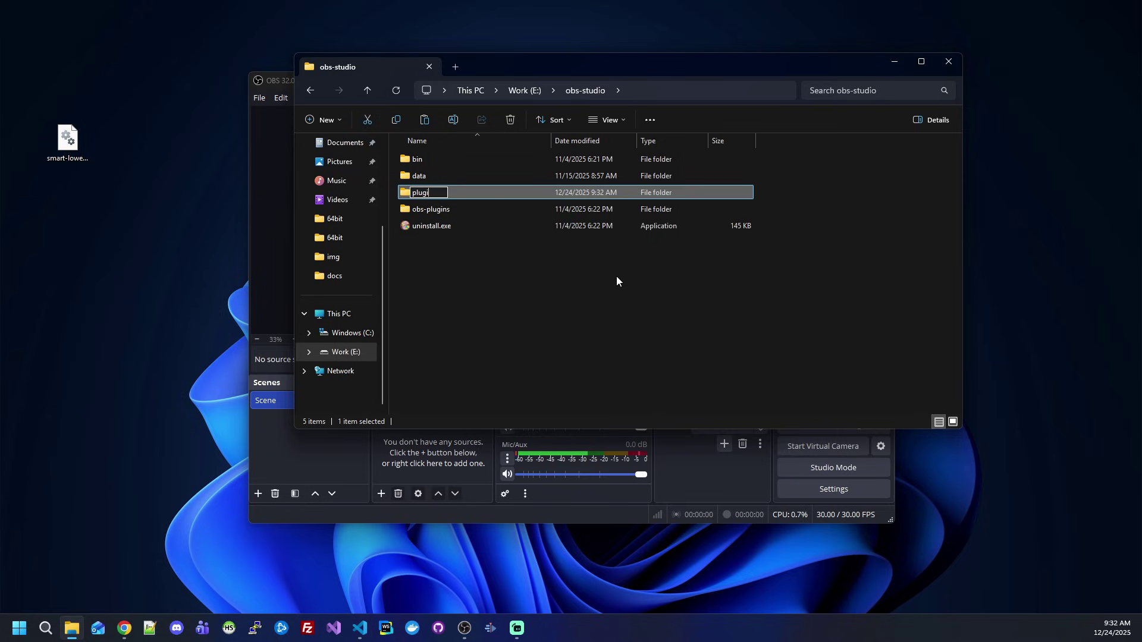
text(n-data)
key(Return)
key(Return)
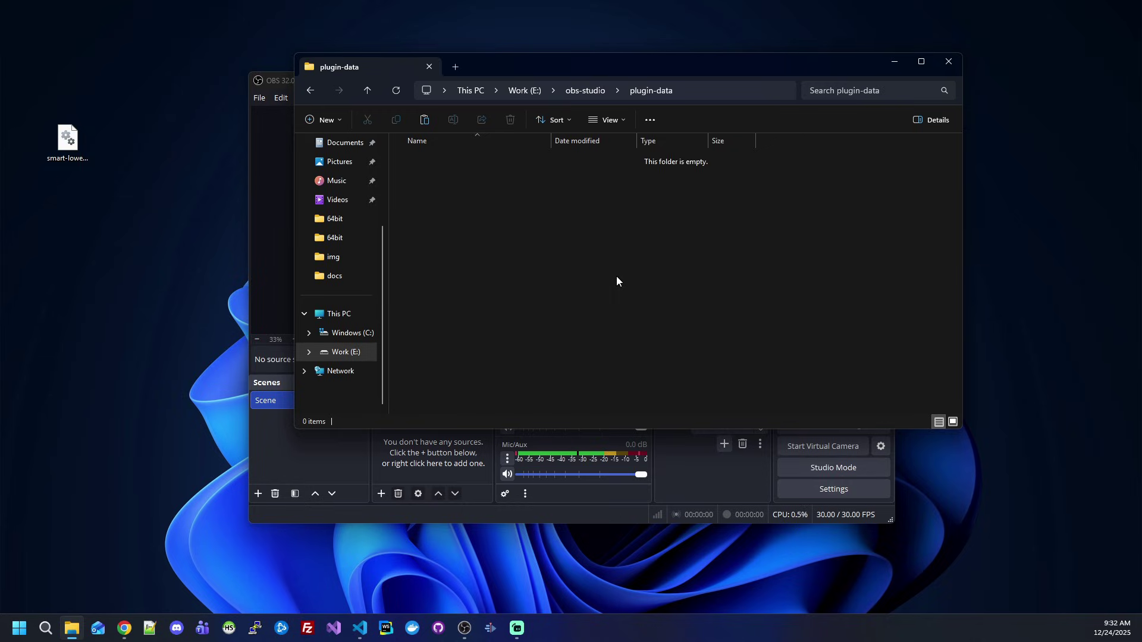
Inside plugin-data, create a subfolder named slt.
key(ctrl+shift+n)
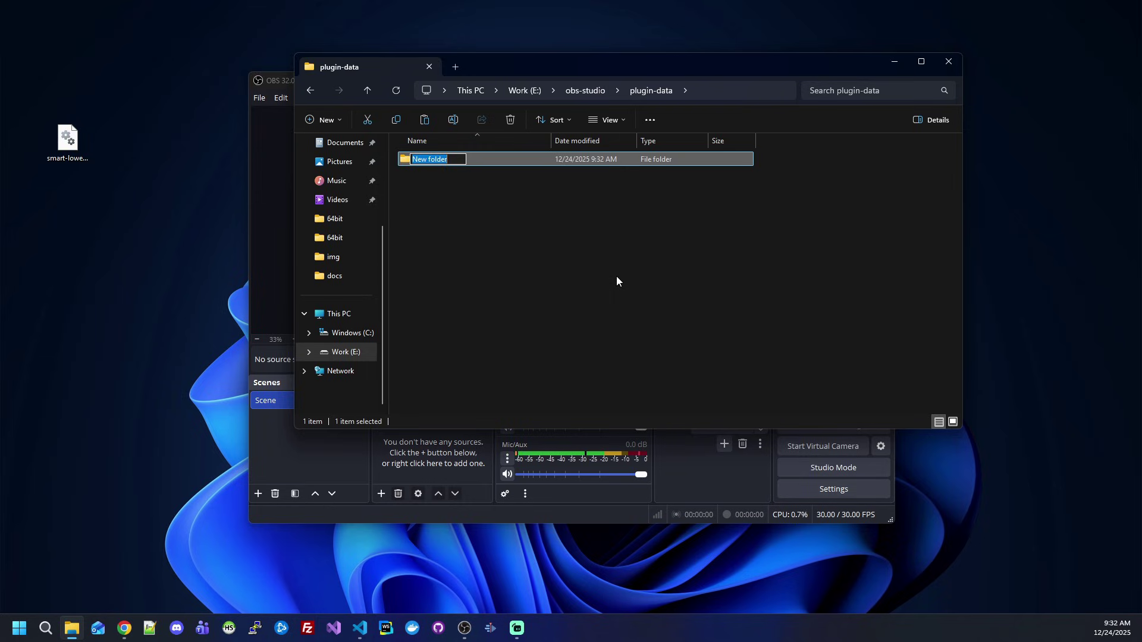
text(slt)
click(623, 268)
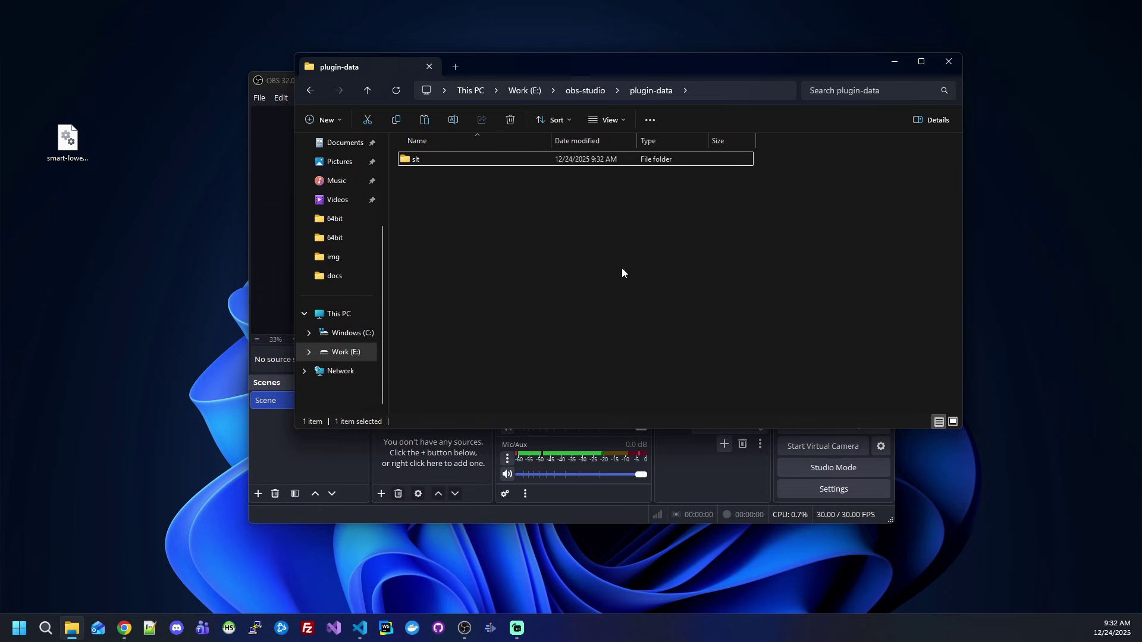
Close File Explorer, restart OBS Studio and maximize its window.
click(958, 63)
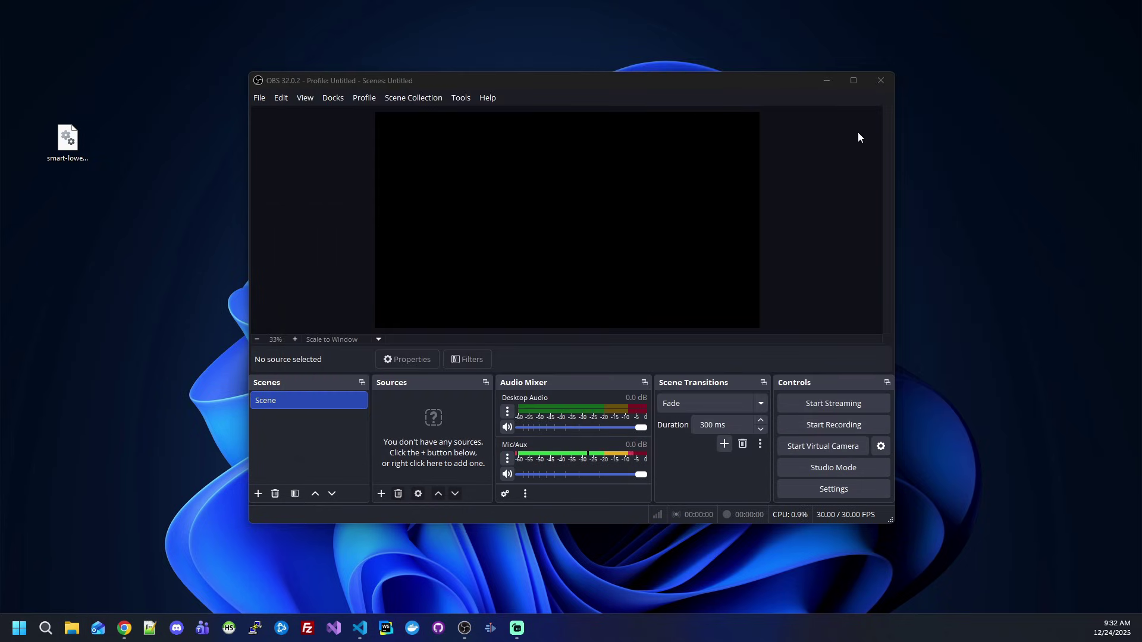
click(876, 80)
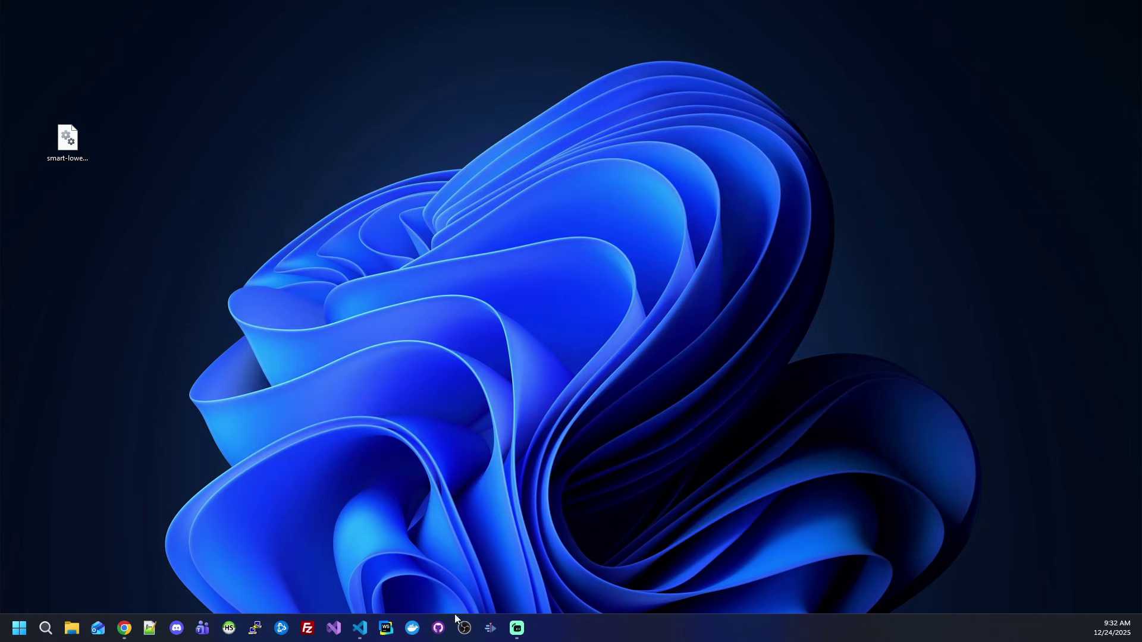
click(456, 618)
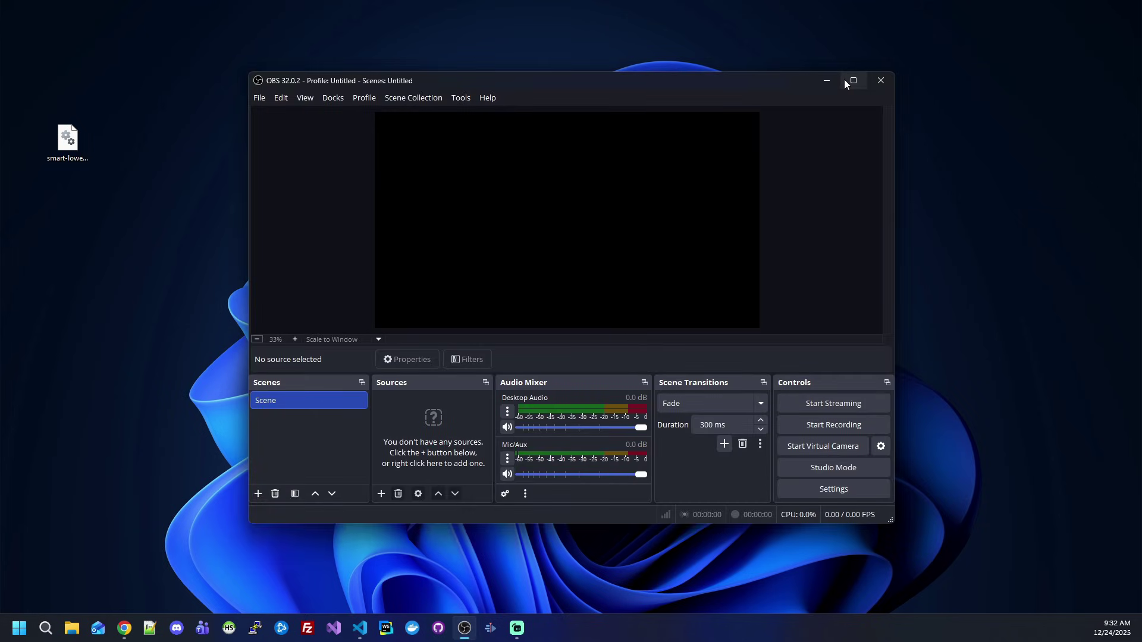
click(852, 81)
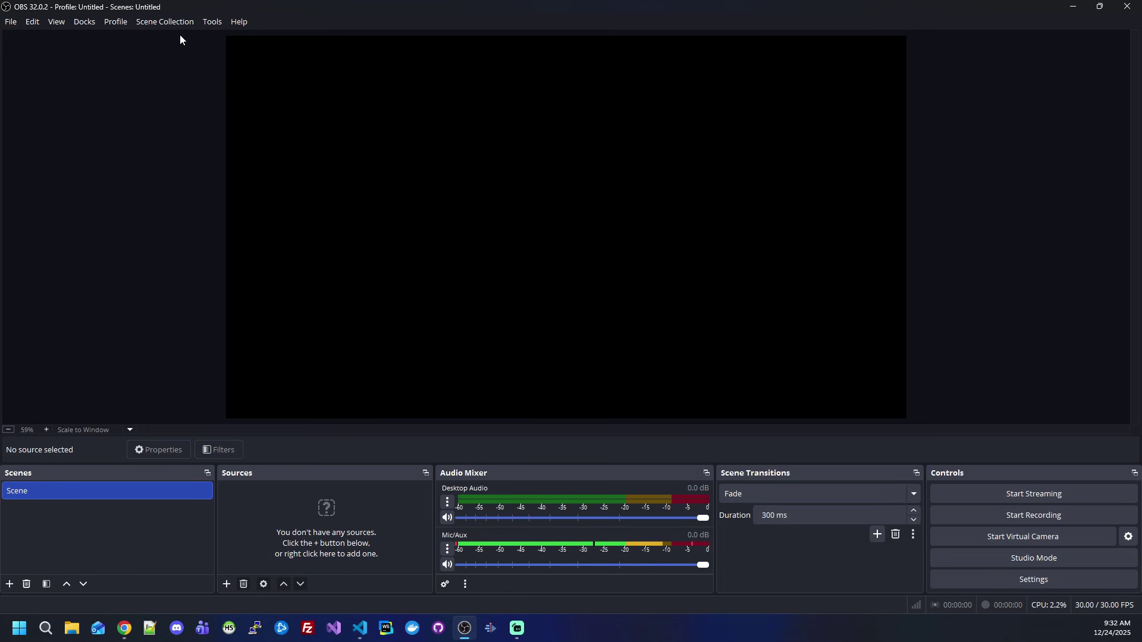
Show the Smart Lower Thirds dock from the Docks menu and dock it on the left.
click(82, 22)
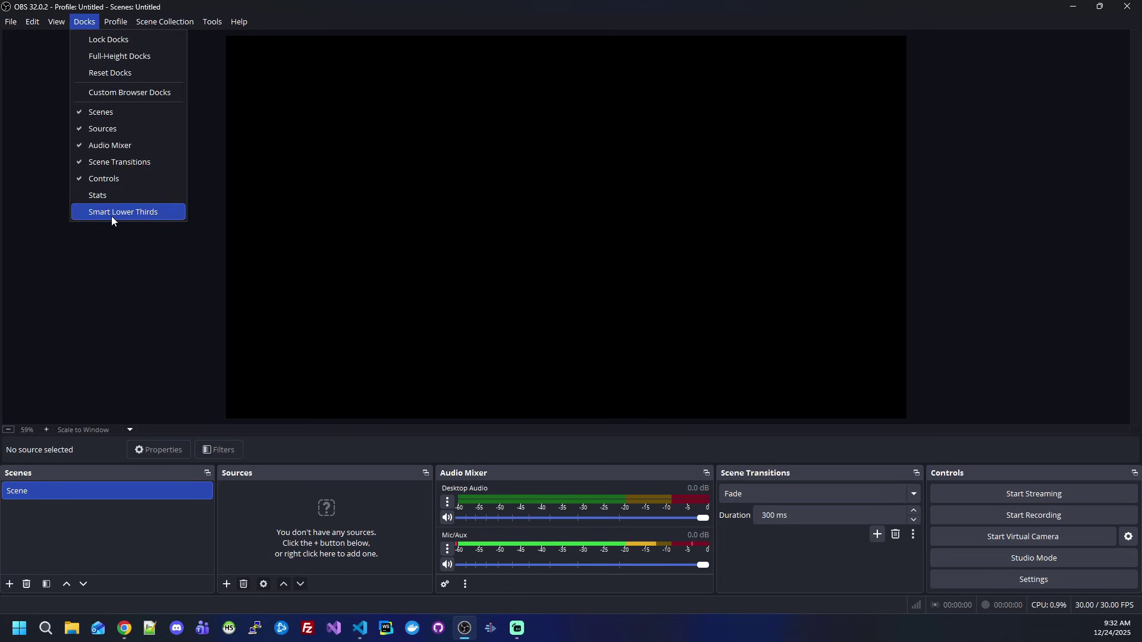
click(144, 213)
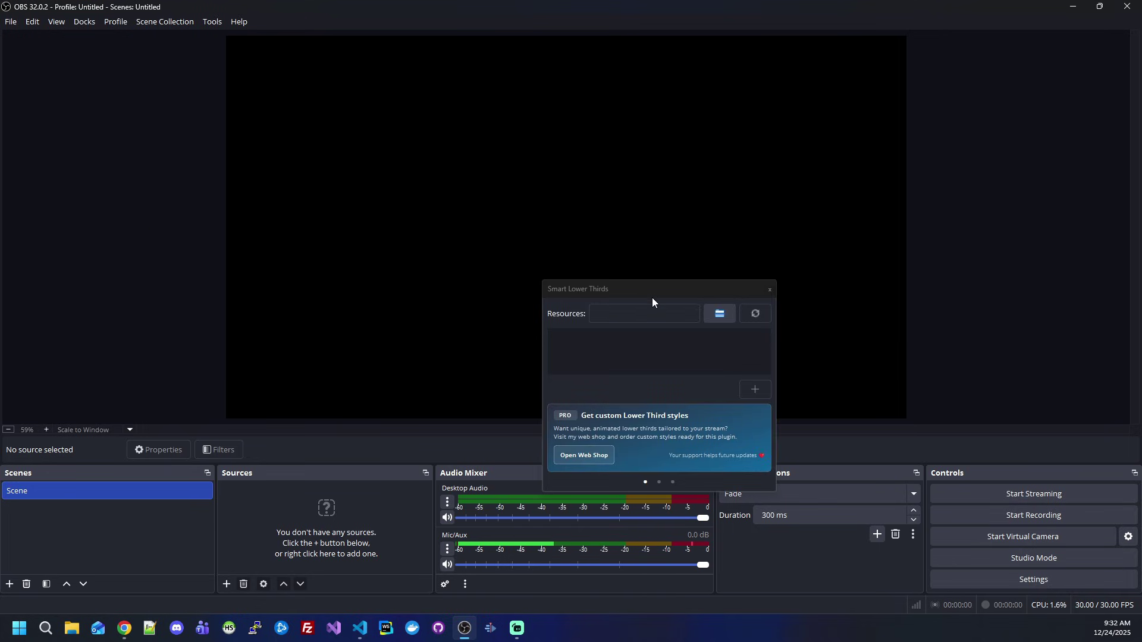
drag(661, 291, 45, 123)
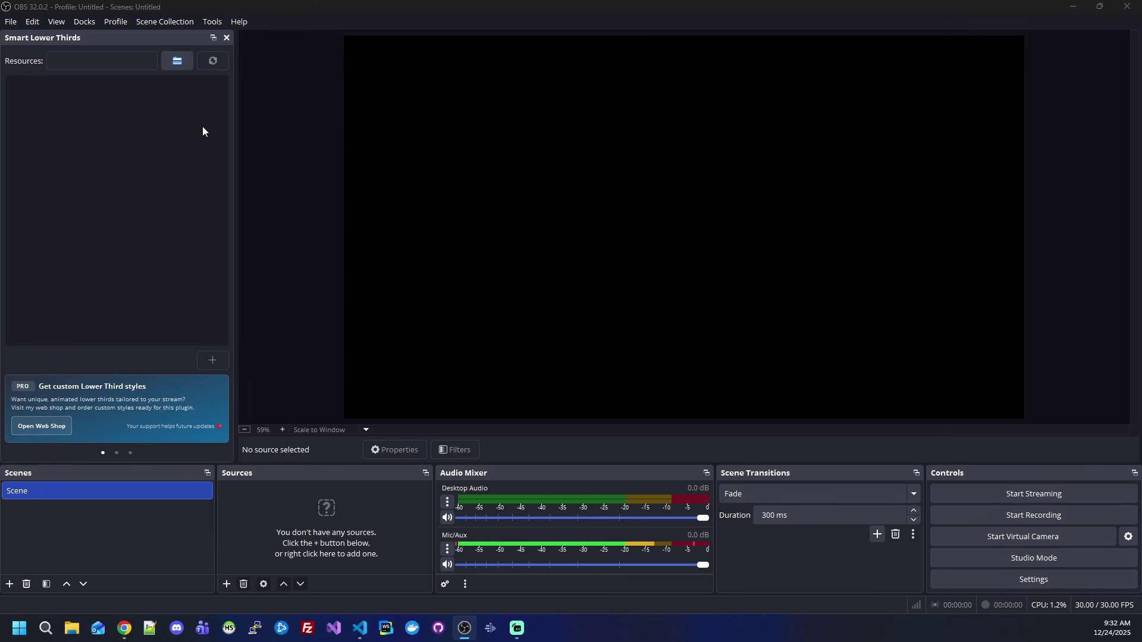
Set the resources folder to E:\obs-studio\plugin-data\slt and add New Lower Third entries.
click(177, 62)
click(55, 245)
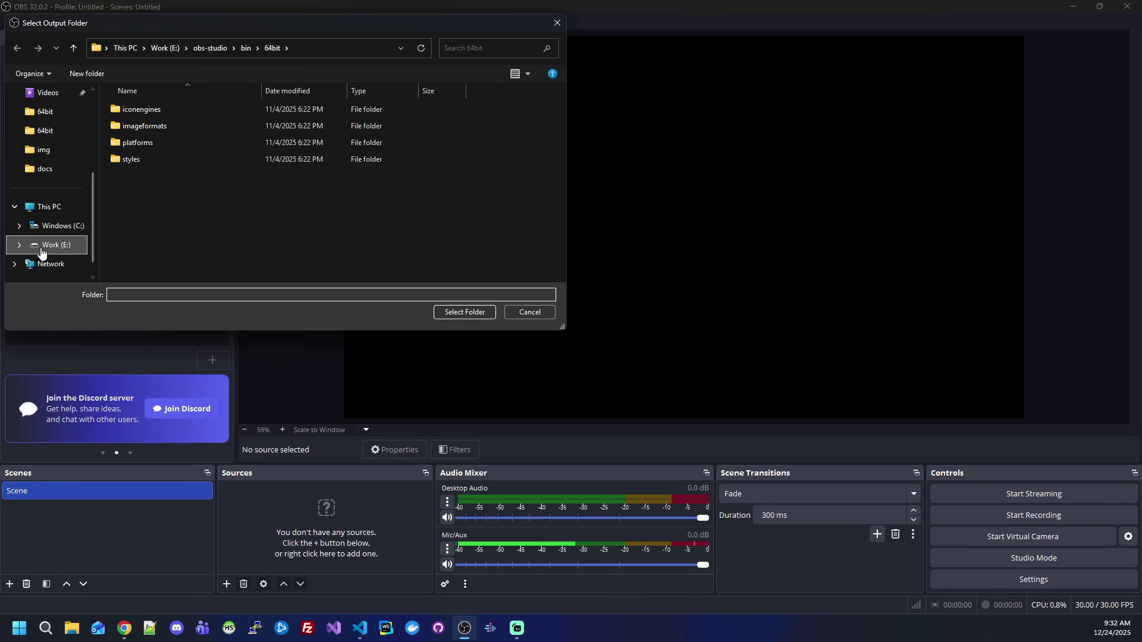
scroll(164, 234, down, 2)
double_click(149, 175)
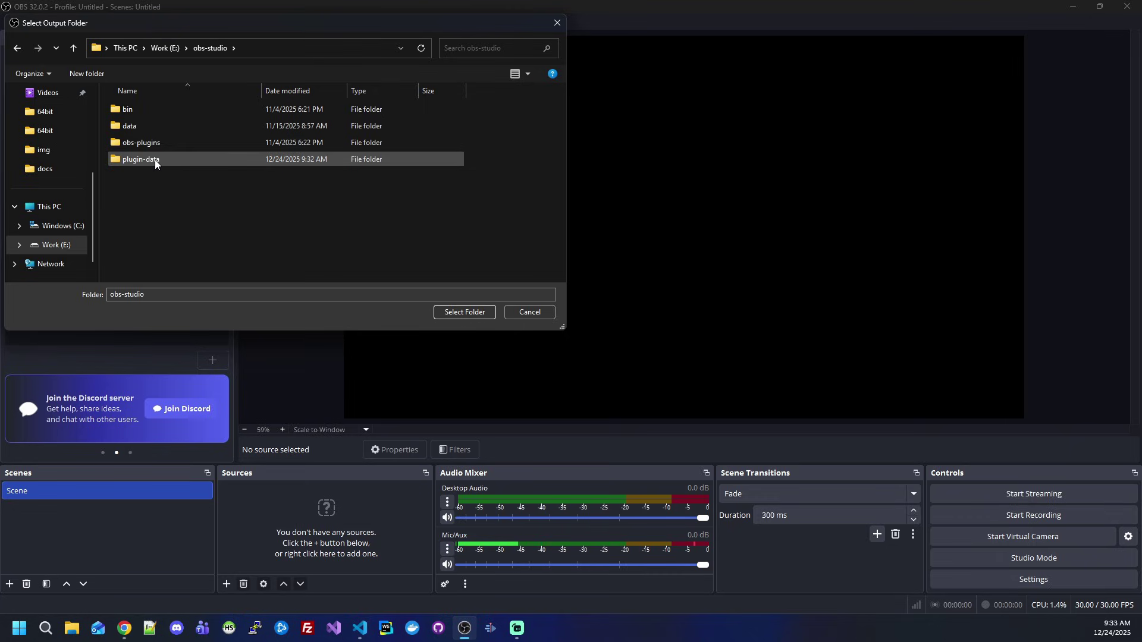
double_click(155, 160)
click(136, 111)
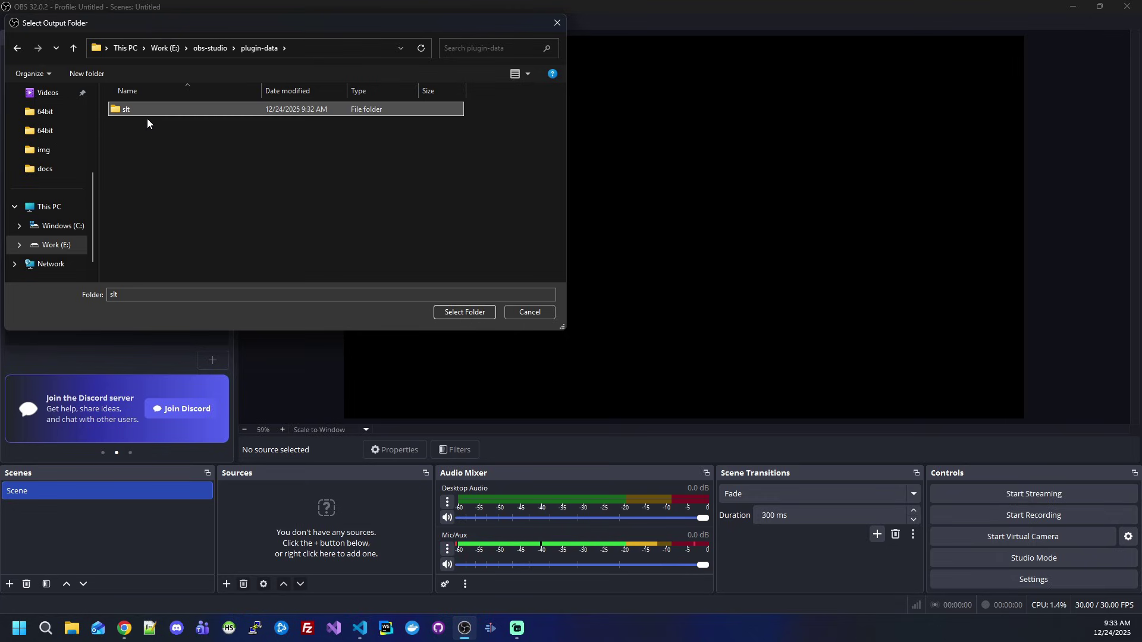
click(467, 312)
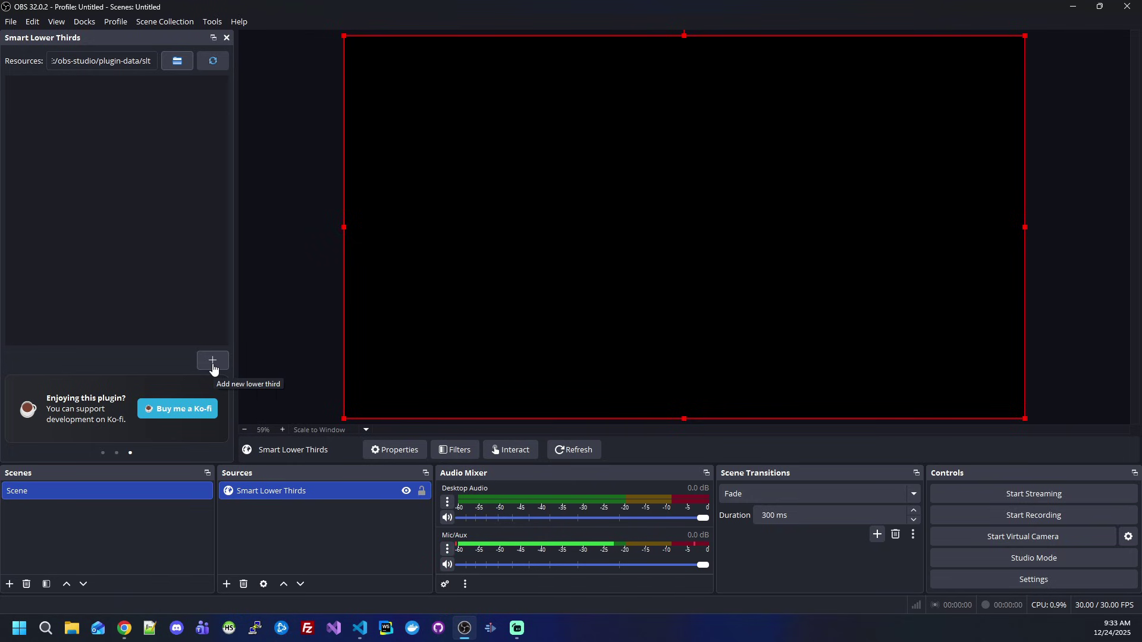
click(213, 361)
click(213, 361)
click(213, 361)
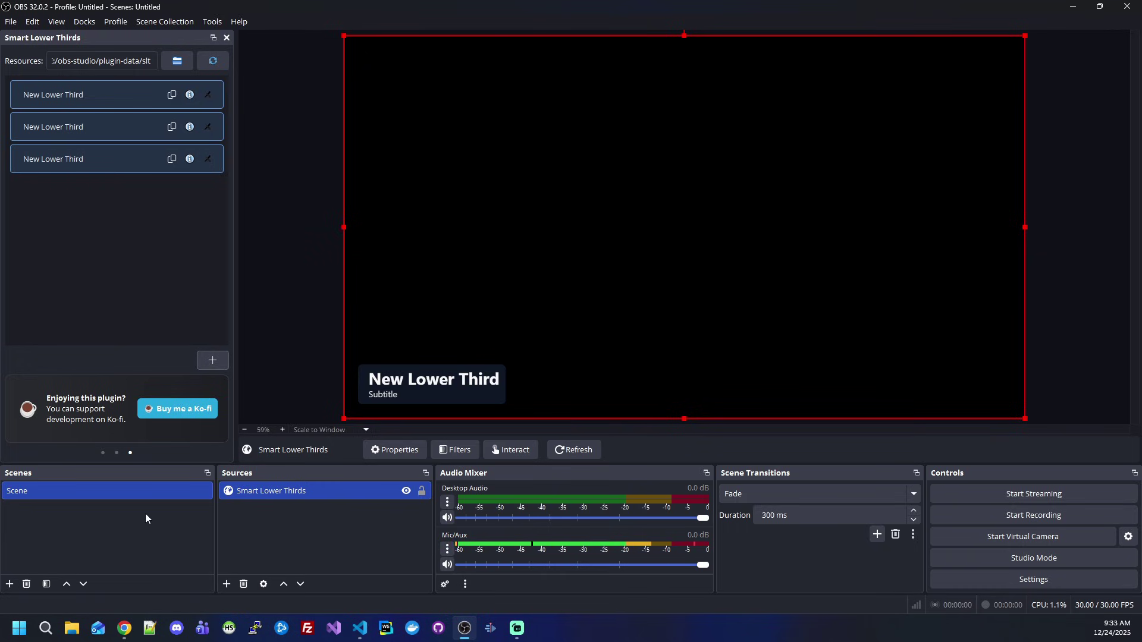
Rename the scene to 'Lower Thirds'.
right_click(23, 490)
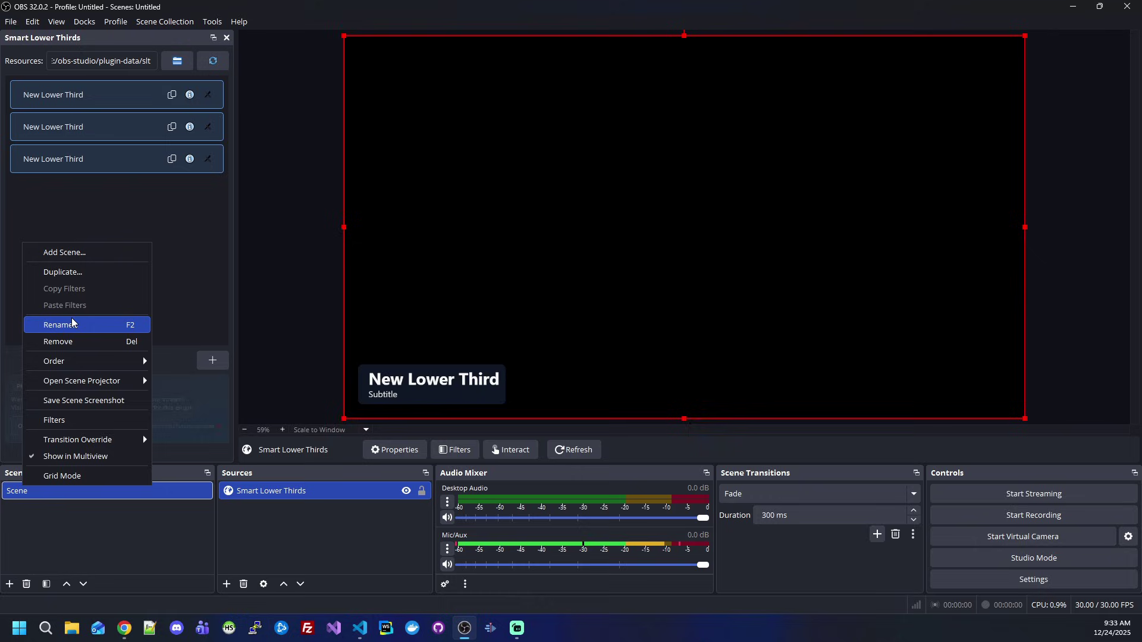
click(96, 326)
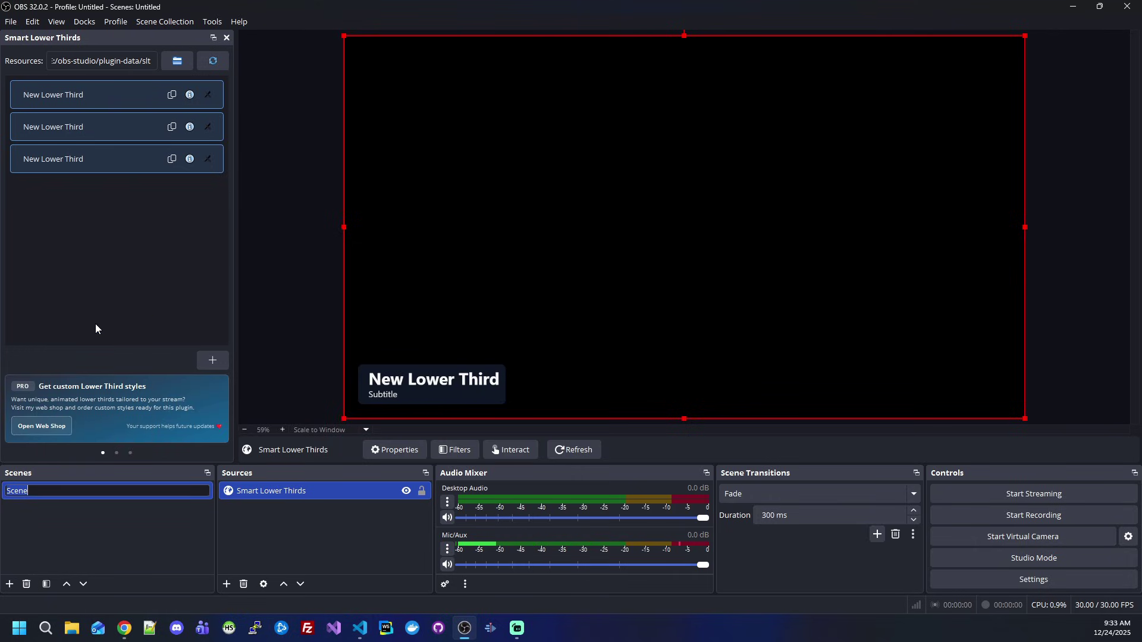
text(Lower Thirds)
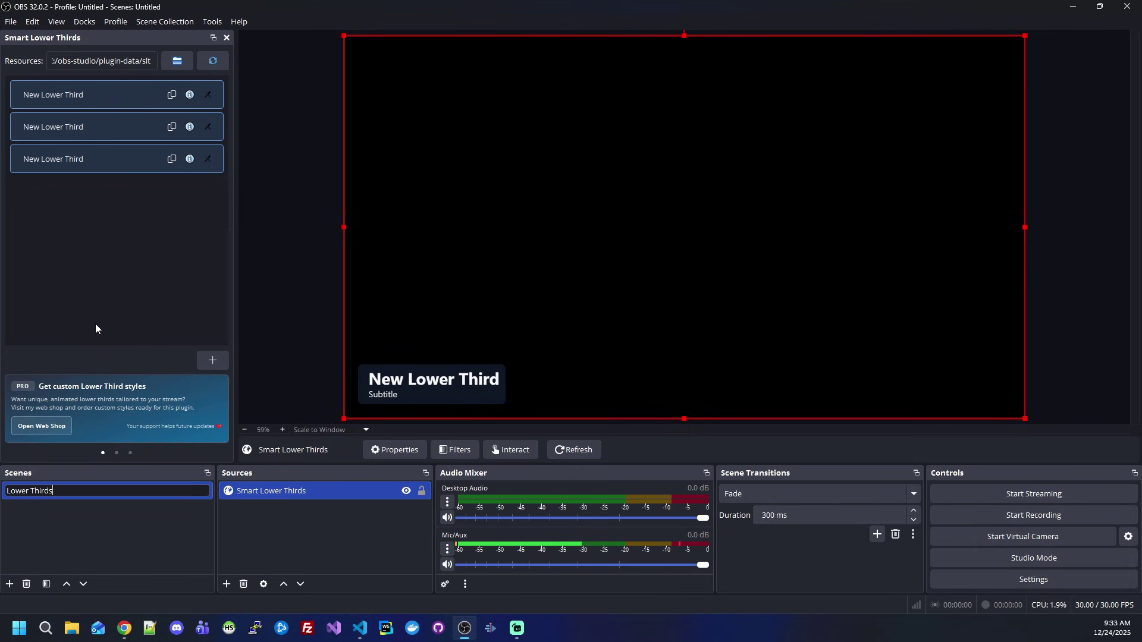
click(287, 504)
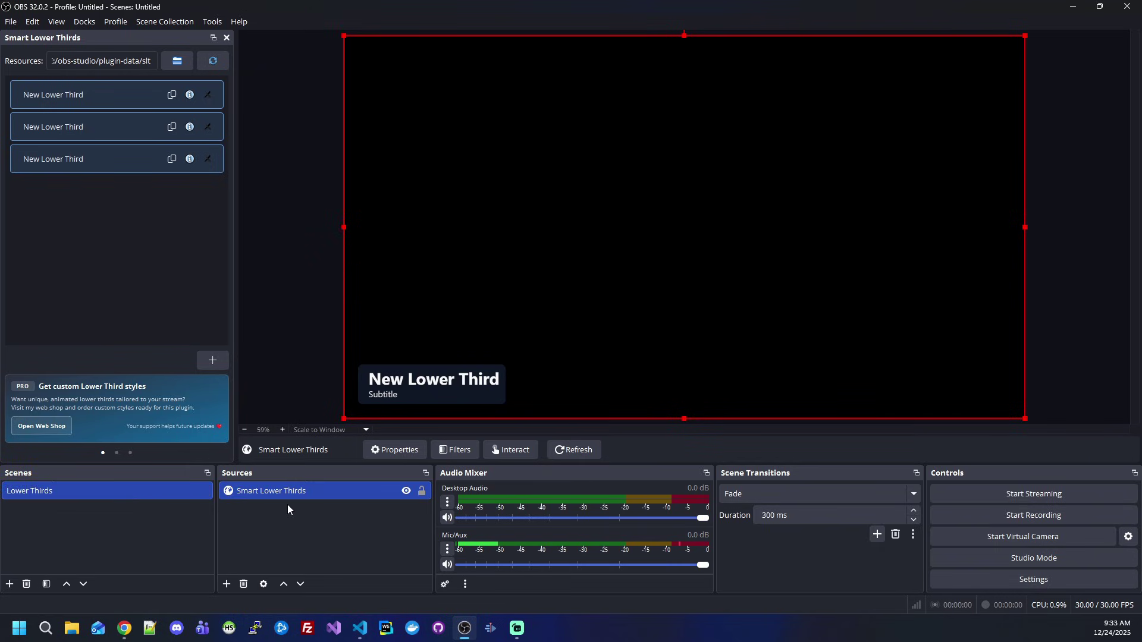
Delete the Smart Lower Thirds source and re-add it with Add/Ensure Browser Source.
click(302, 495)
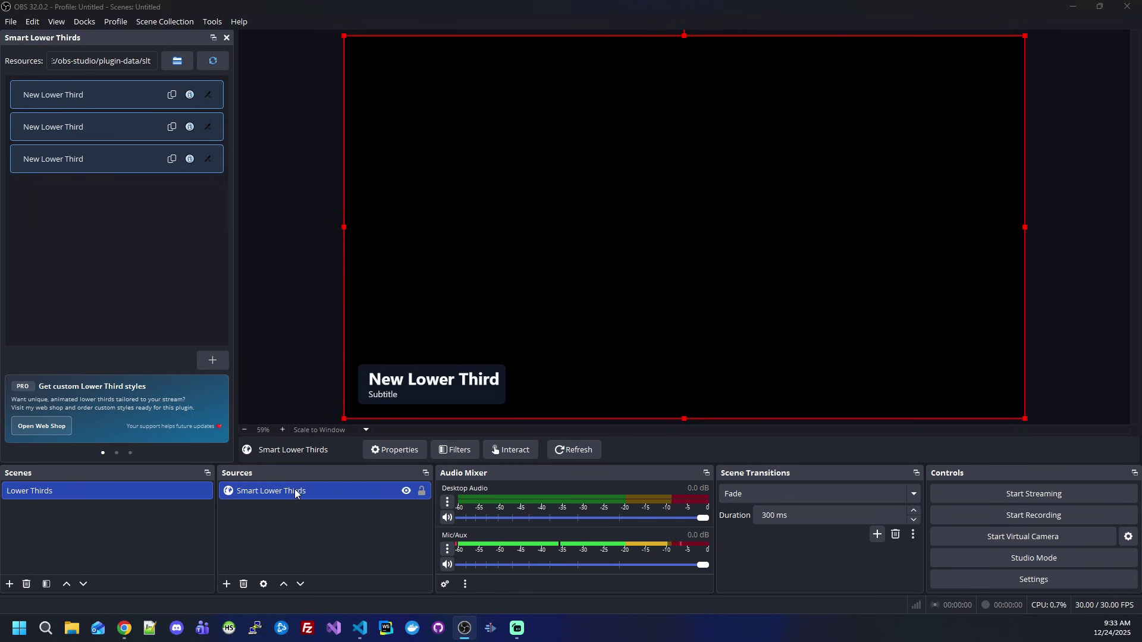
key(Delete)
click(623, 323)
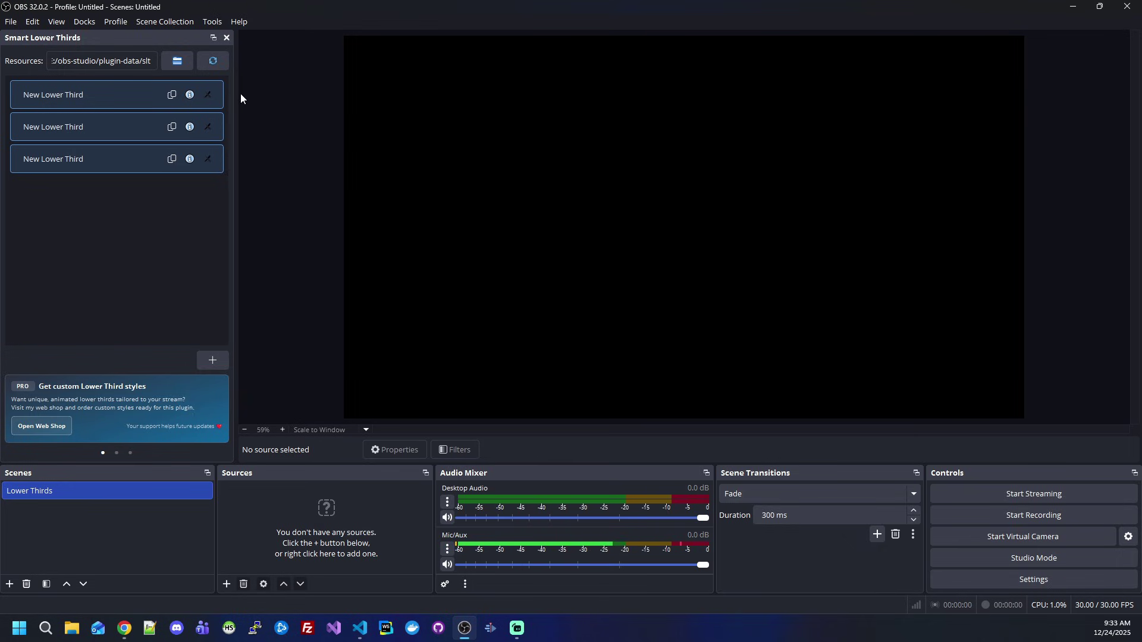
click(213, 62)
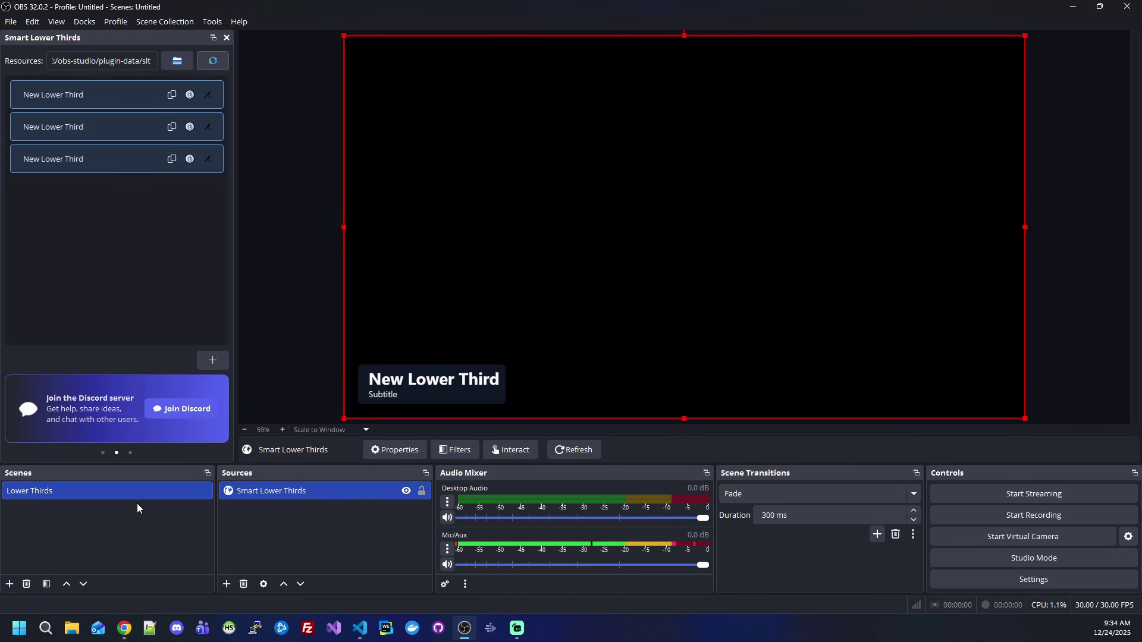
Add a scene named 'Main' and move it to the top of the Scenes list.
click(9, 584)
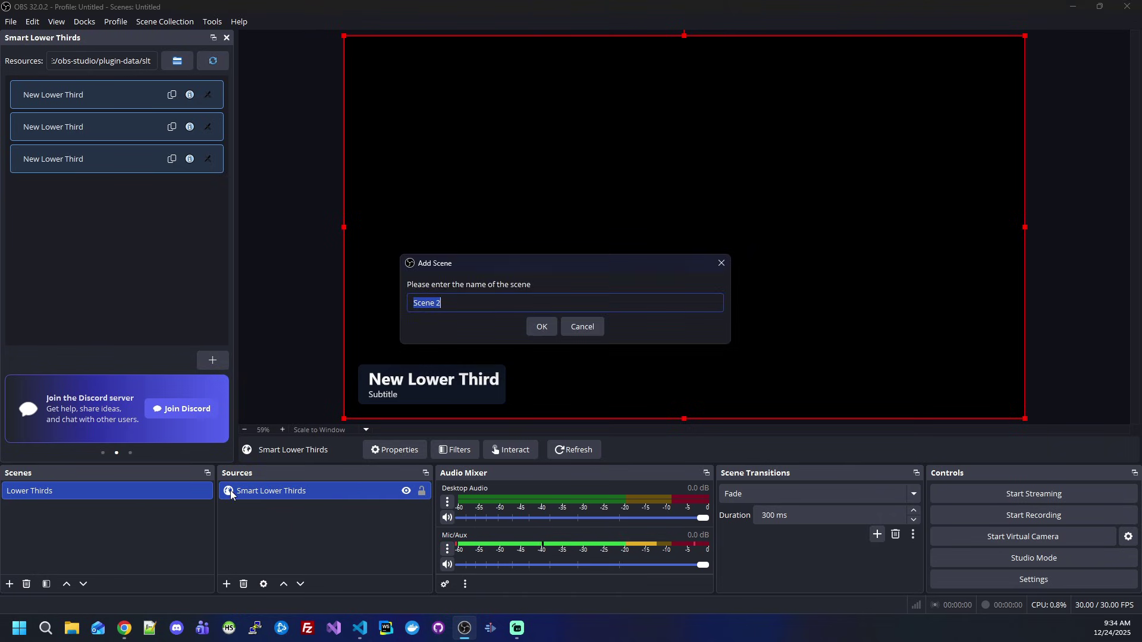
text(Main)
key(Return)
drag(21, 509, 21, 483)
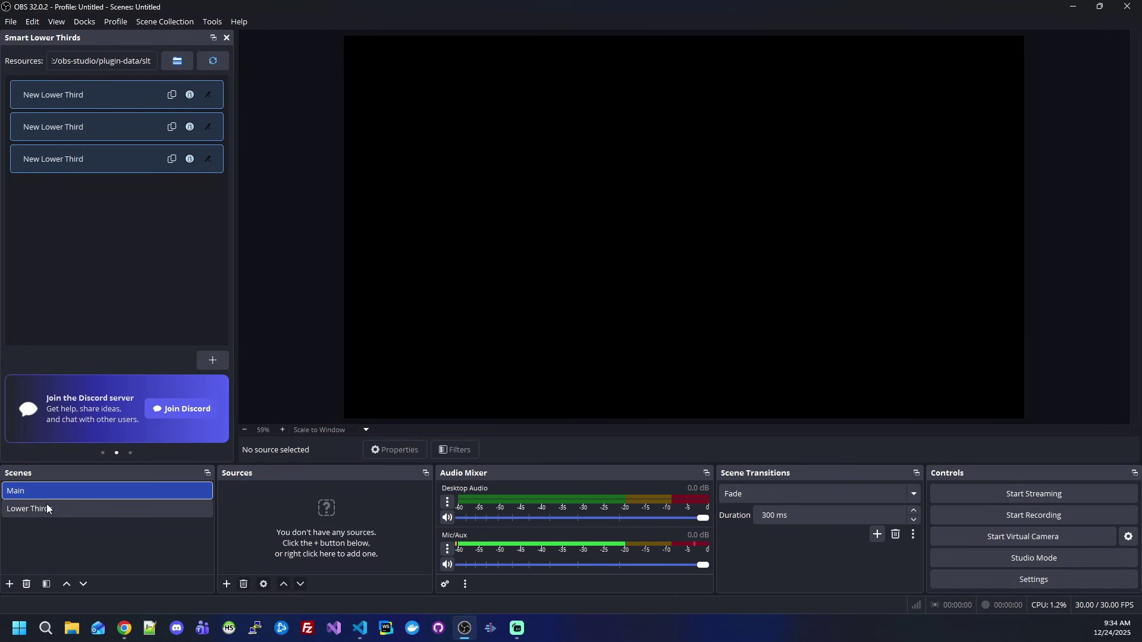
click(227, 585)
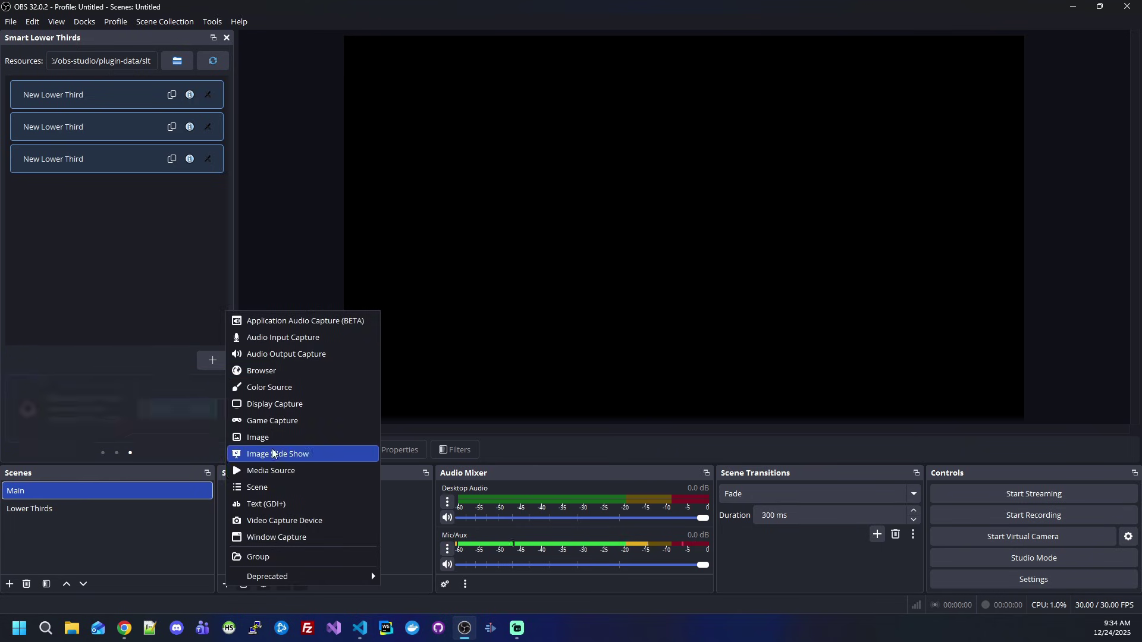
Add the existing Lower Thirds scene as a source in Main, then switch to Lower Thirds.
click(269, 489)
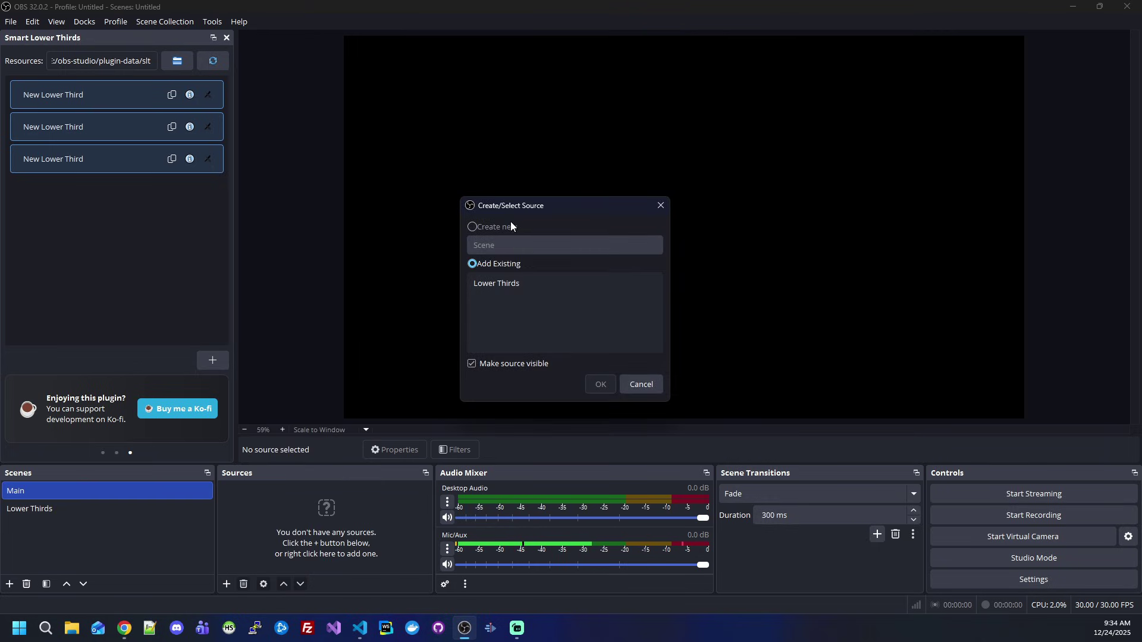
click(508, 282)
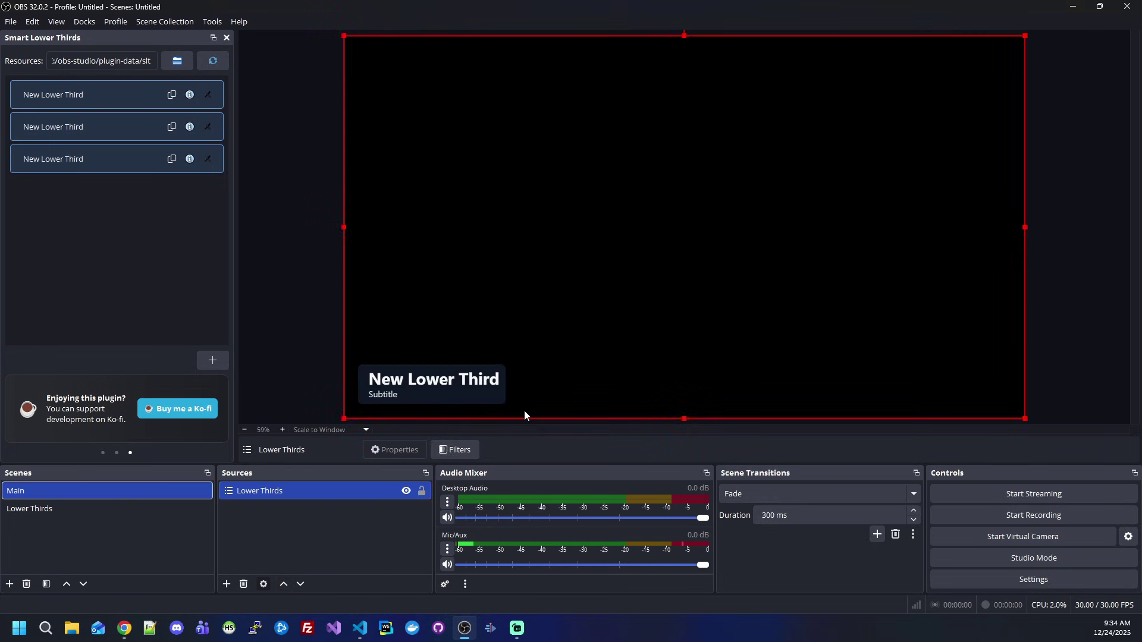
click(277, 534)
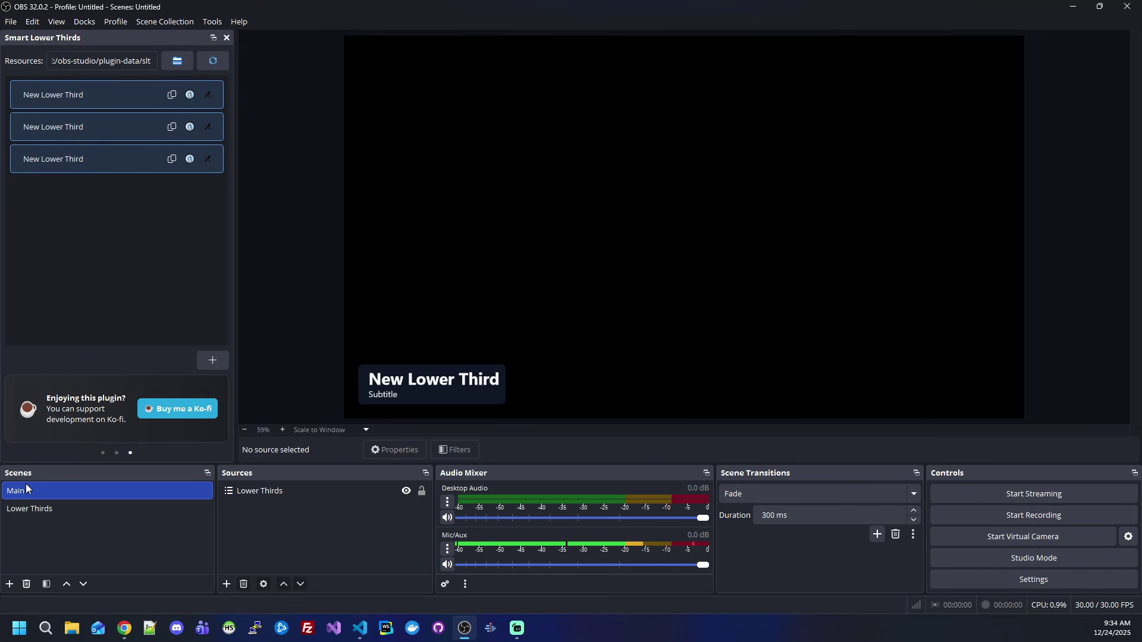
click(27, 510)
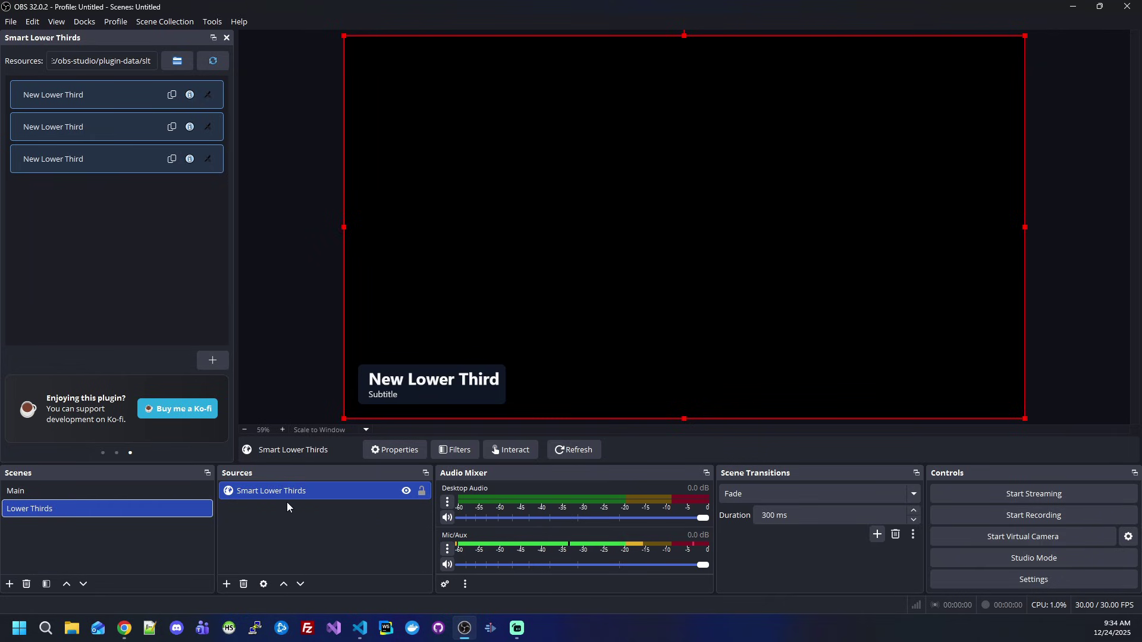
click(291, 546)
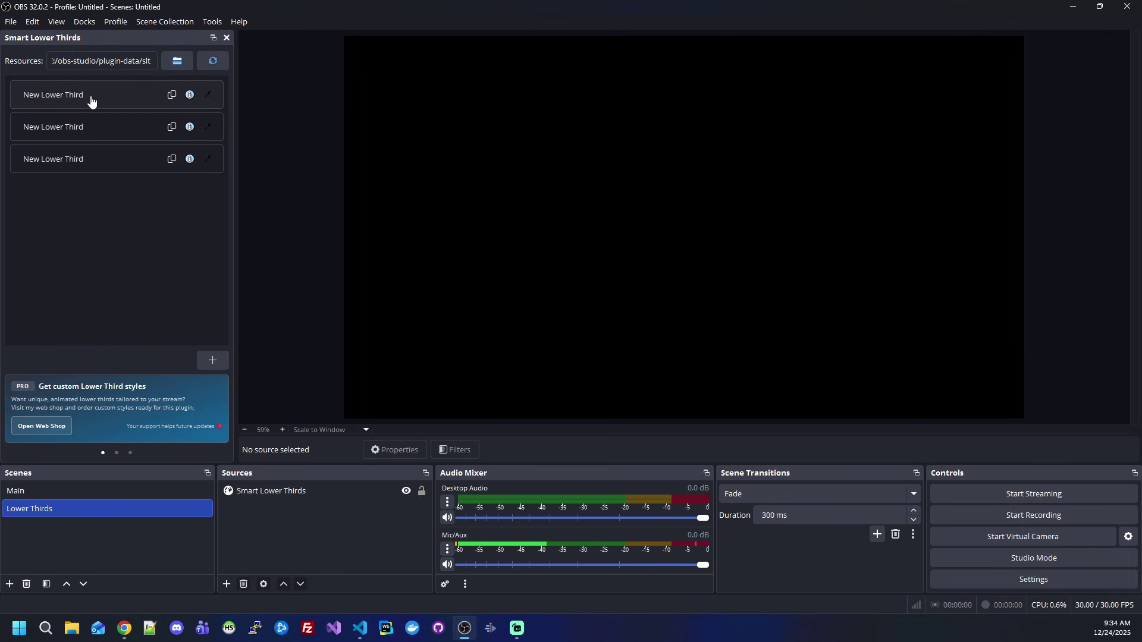
Set the first lower third's title to 'MML Tech' and subtitle to 'WEB DEVELOPER'.
click(190, 95)
drag(520, 133, 434, 131)
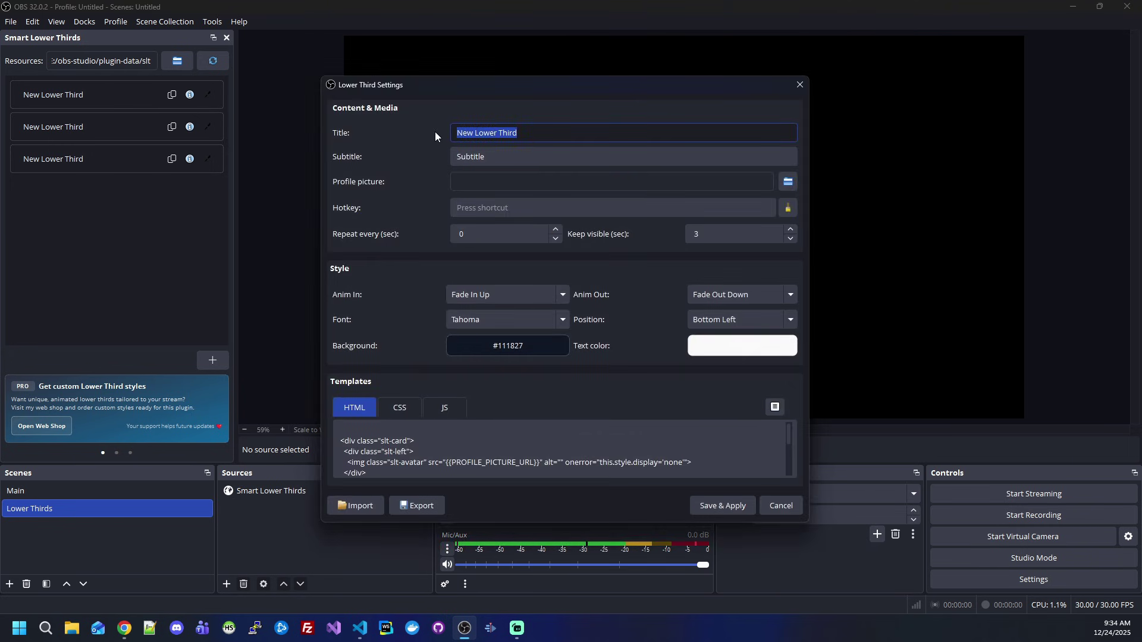
text(MM)
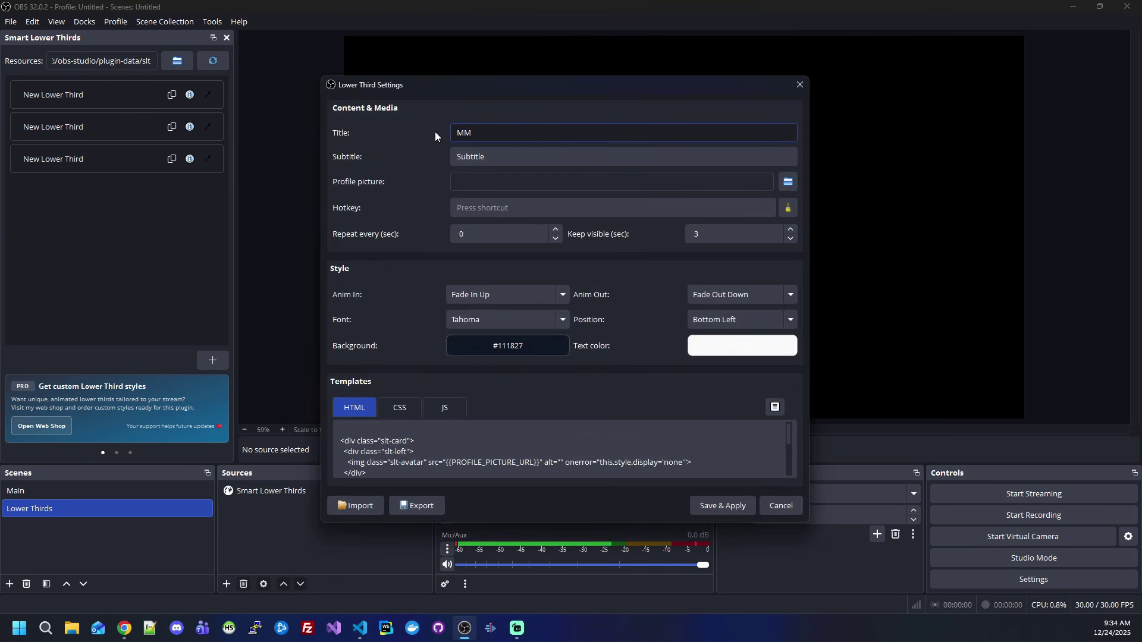
text(L Tech)
key(Tab)
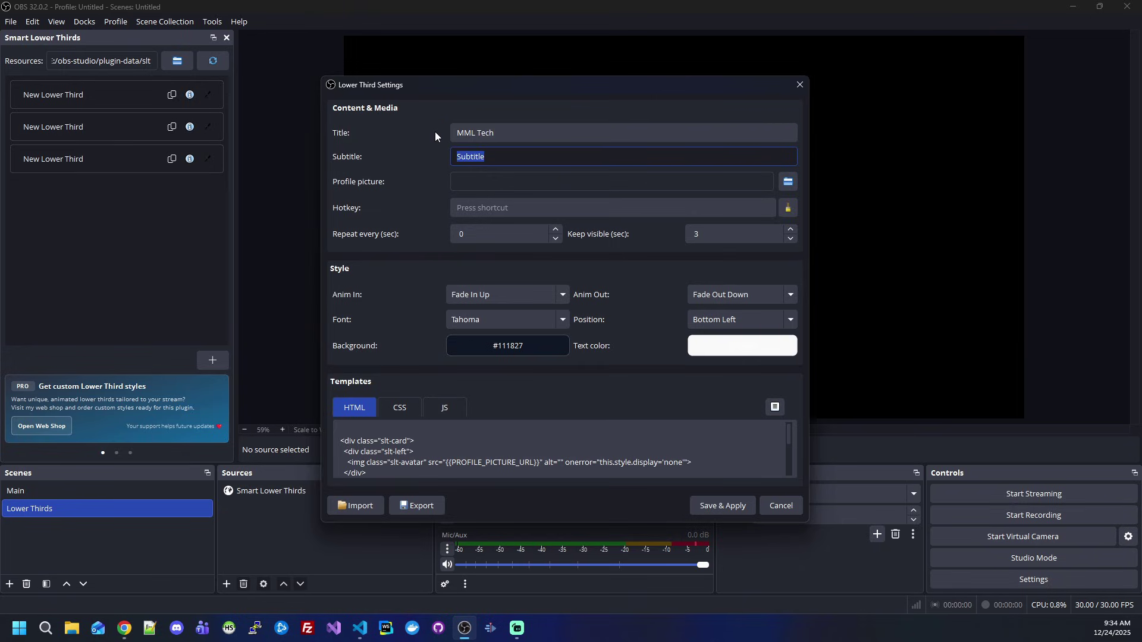
text(WEB DEVELOPER)
Choose the character portrait image on the Desktop as the profile picture.
click(789, 182)
scroll(369, 285, down, 1)
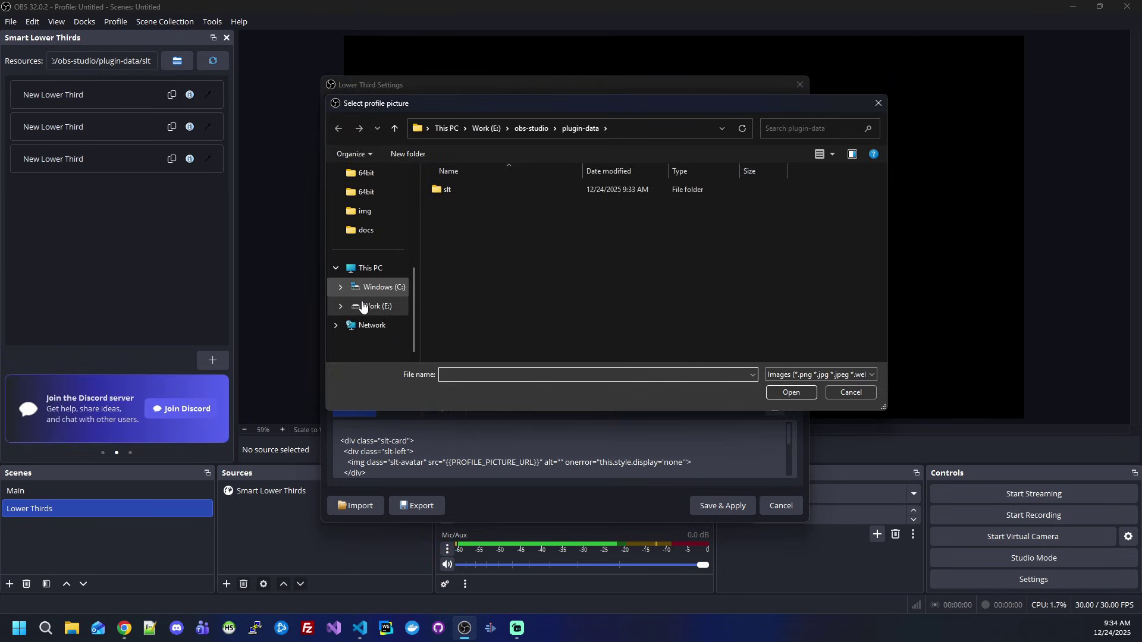
scroll(363, 307, up, 5)
click(370, 253)
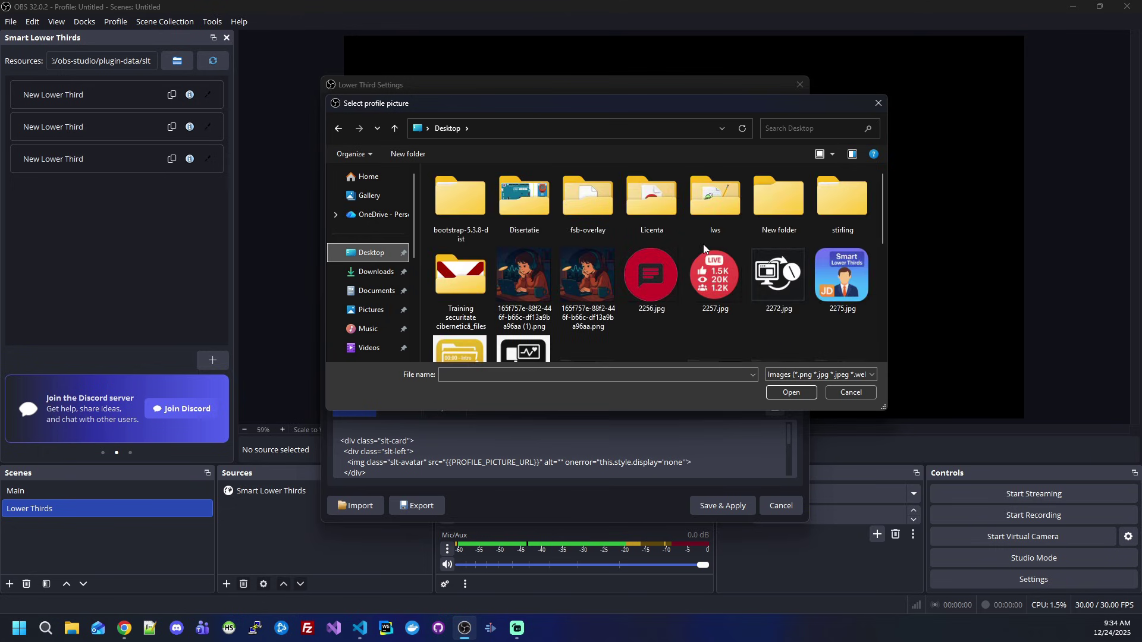
click(531, 282)
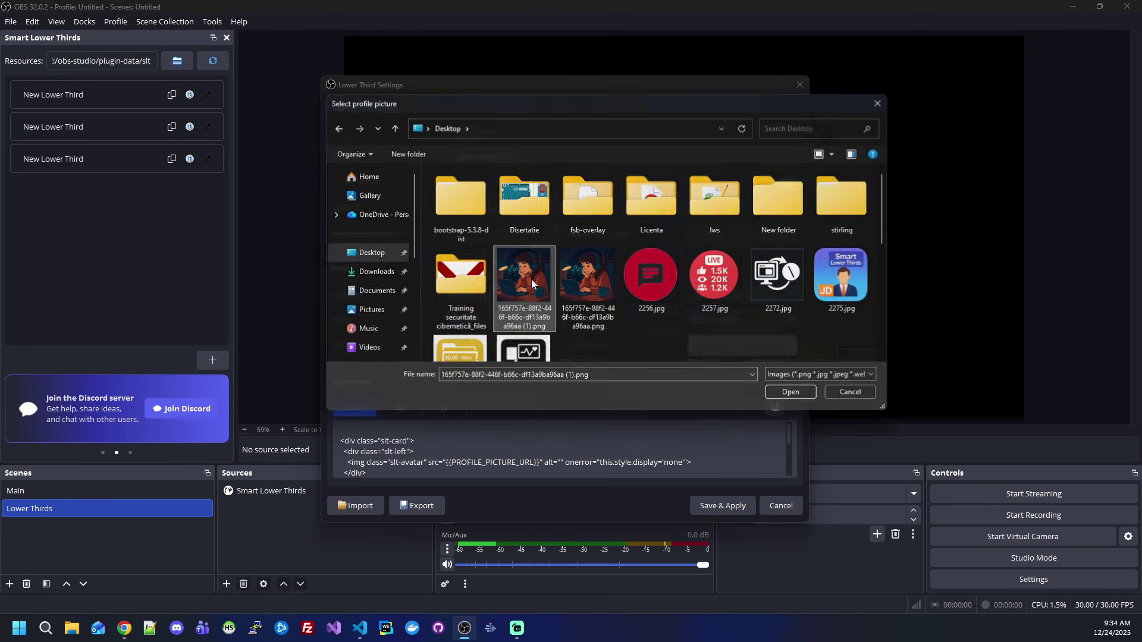
double_click(531, 282)
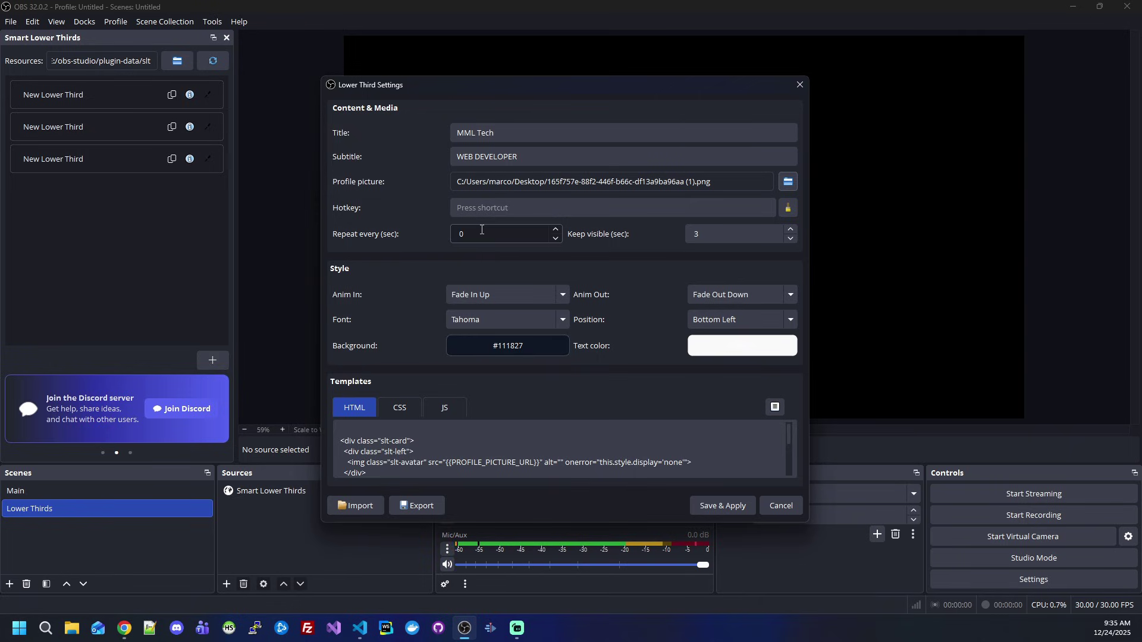
Set the lower third's repeat interval to 30.
click(506, 233)
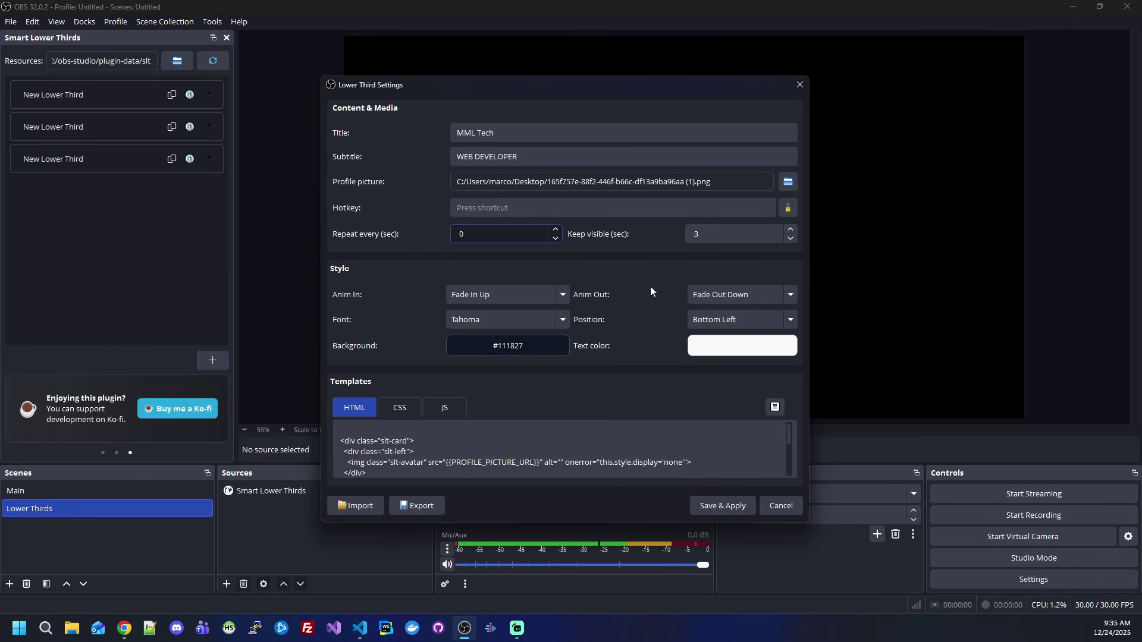
click(727, 233)
click(738, 234)
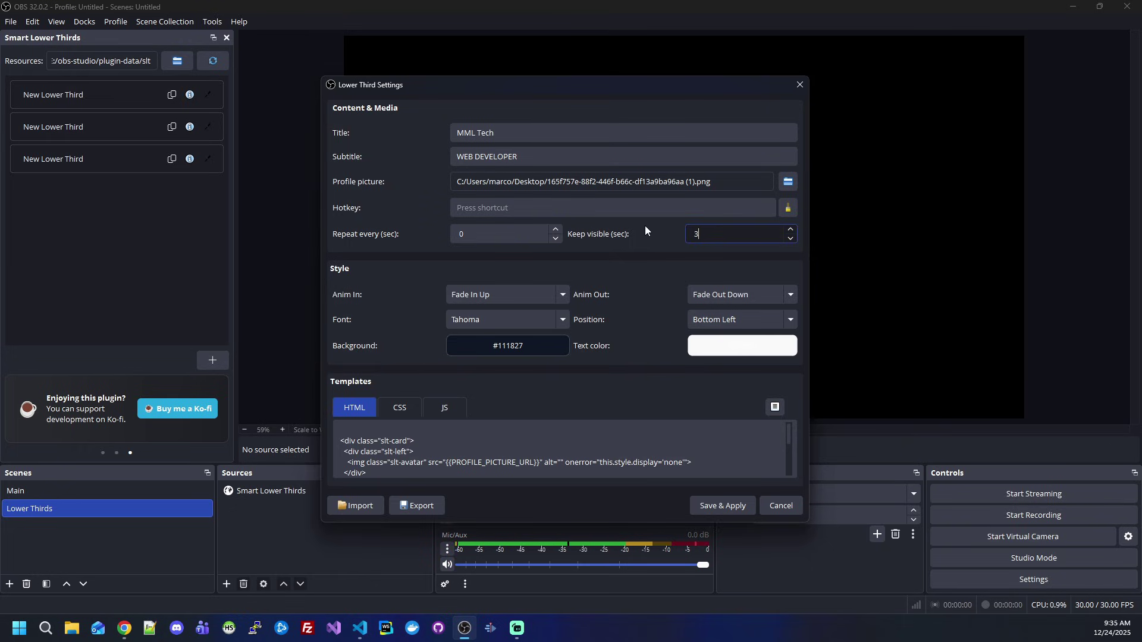
click(552, 234)
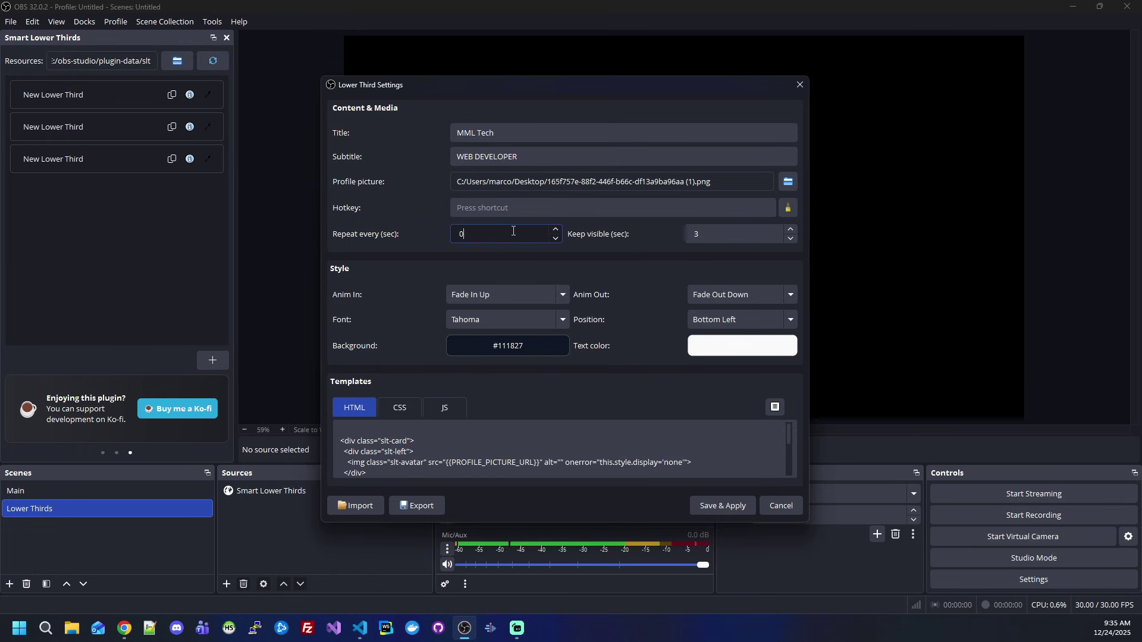
click(555, 232)
text(30)
key(Tab)
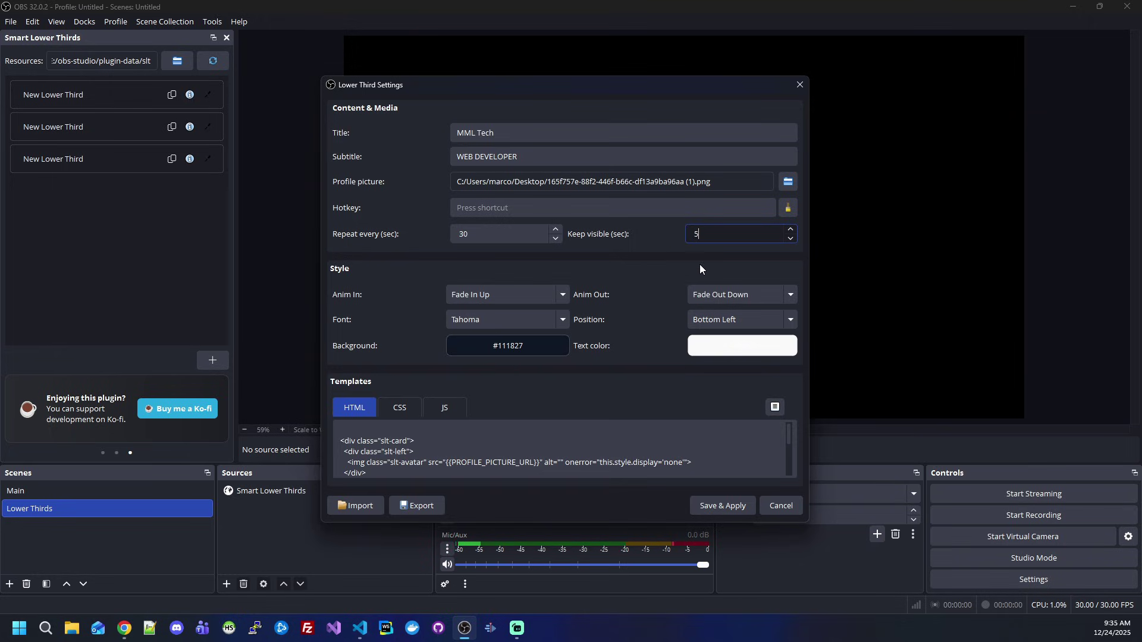
Set the entrance animation to Jello.
click(473, 294)
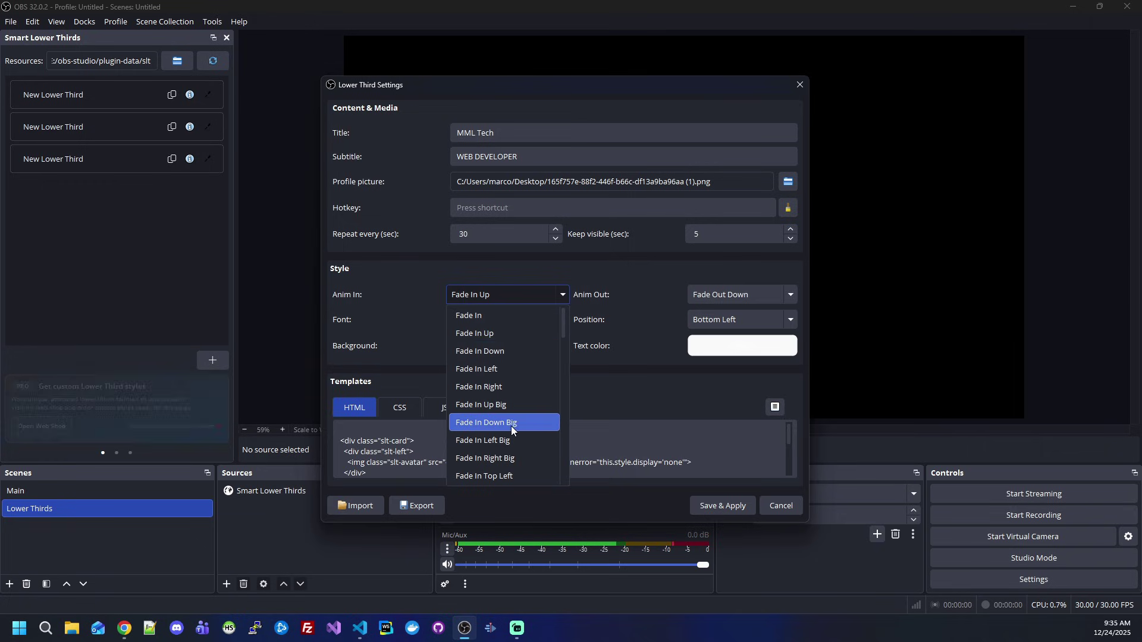
scroll(509, 428, down, 10)
scroll(505, 429, down, 5)
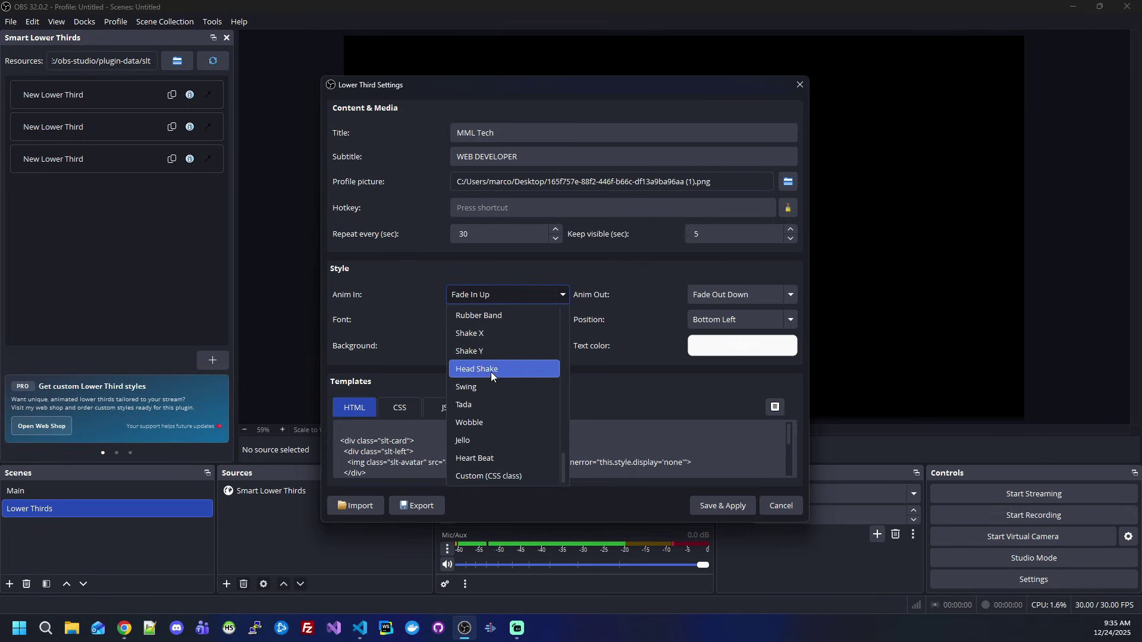
click(480, 440)
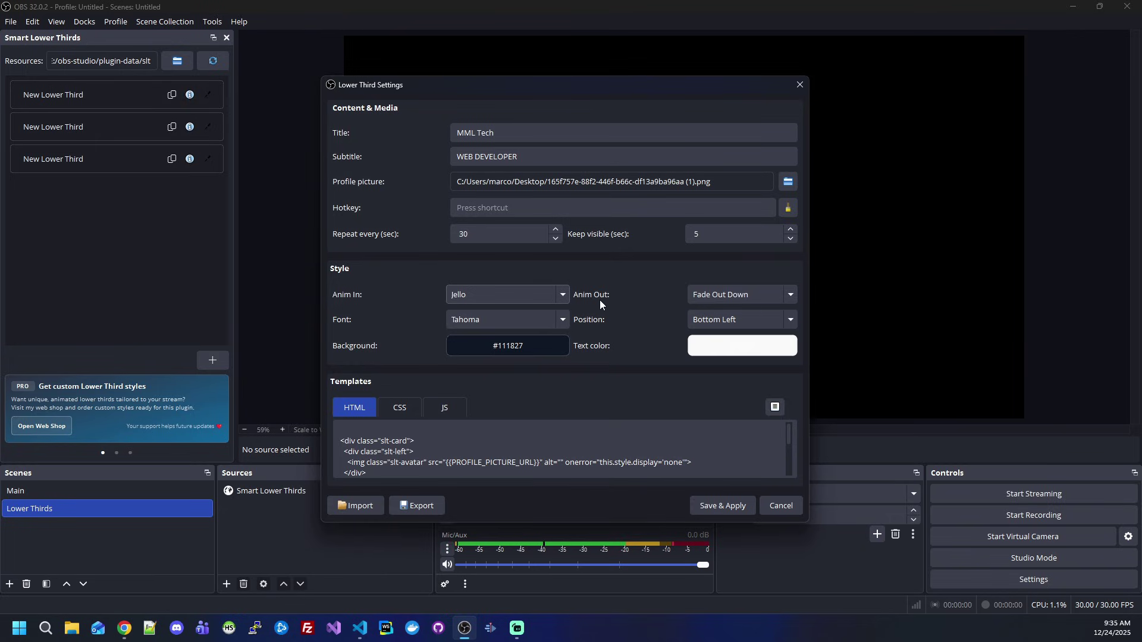
Set the exit animation to Rotate Out Down Left.
click(731, 296)
scroll(743, 405, down, 10)
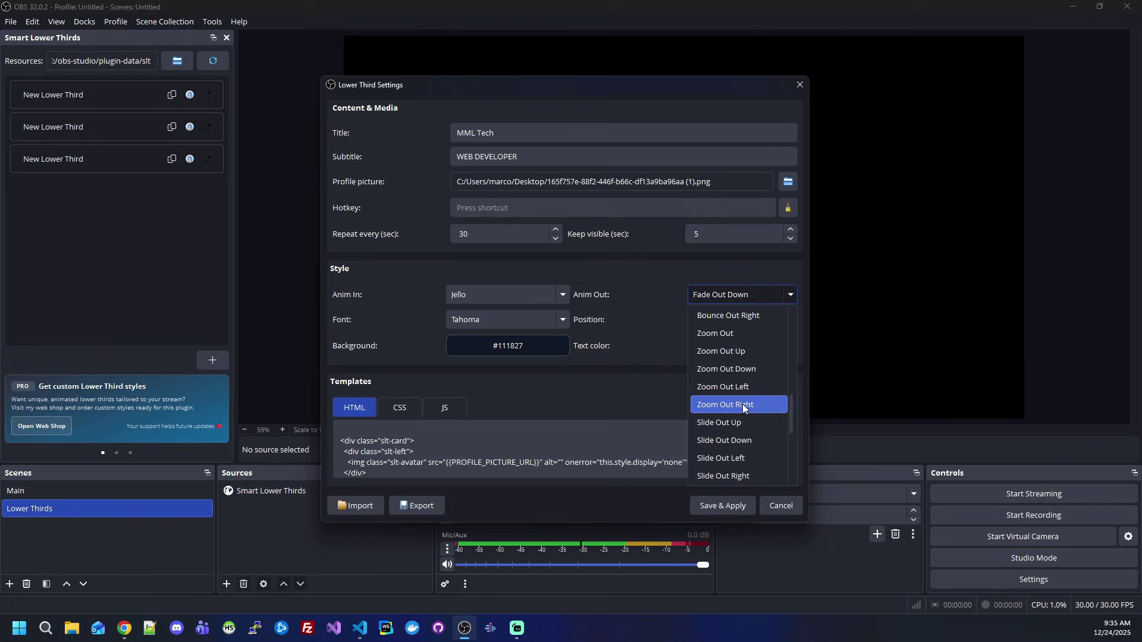
click(746, 472)
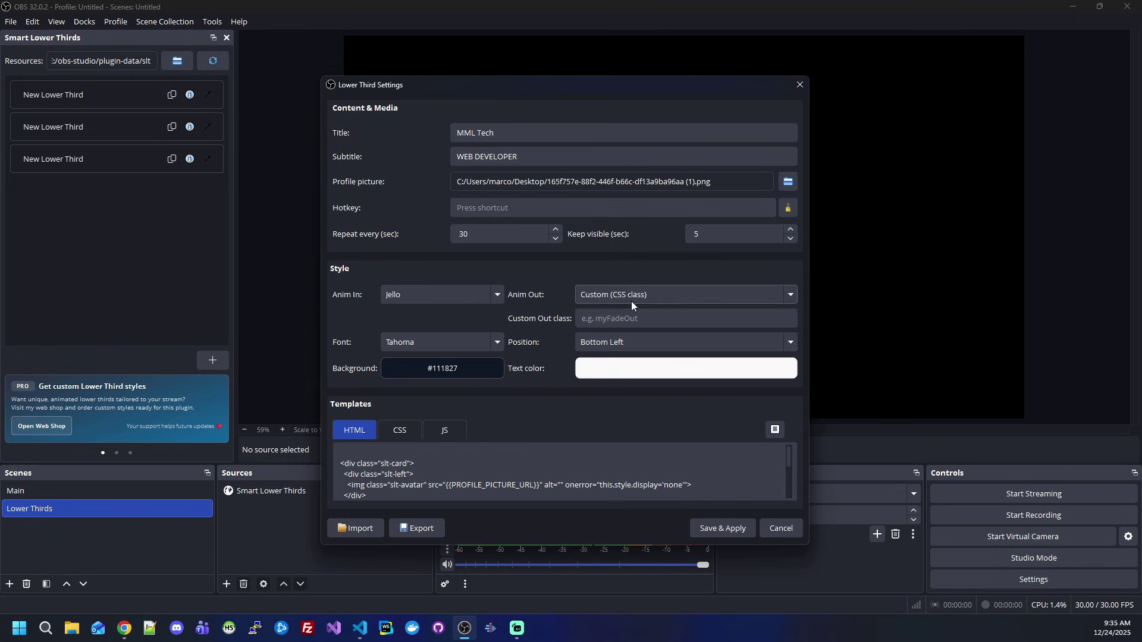
click(607, 319)
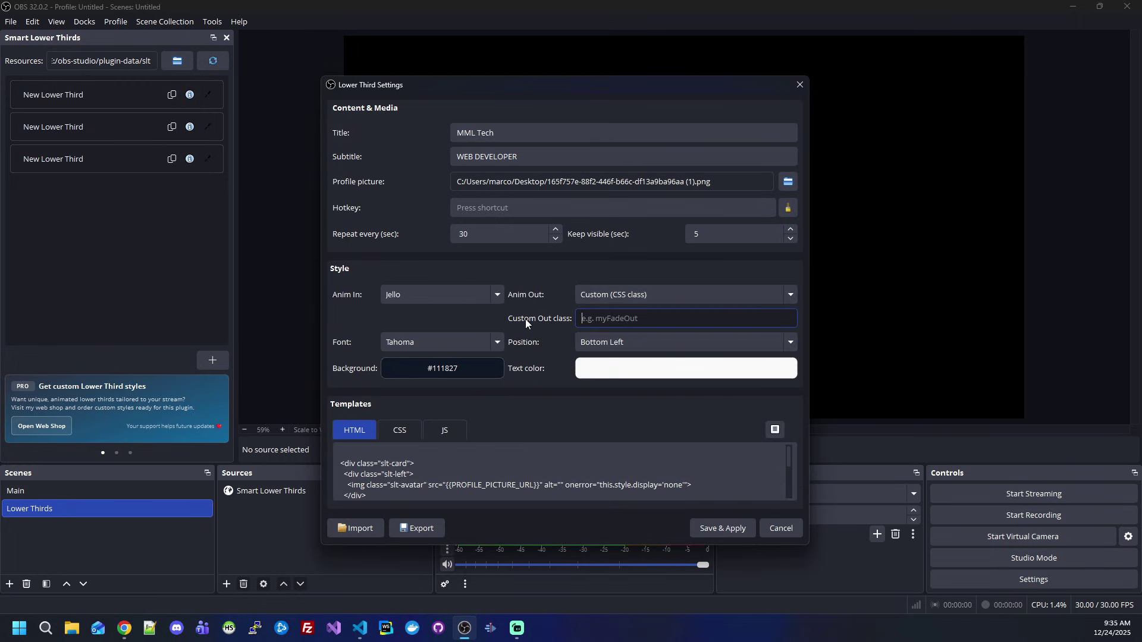
click(415, 432)
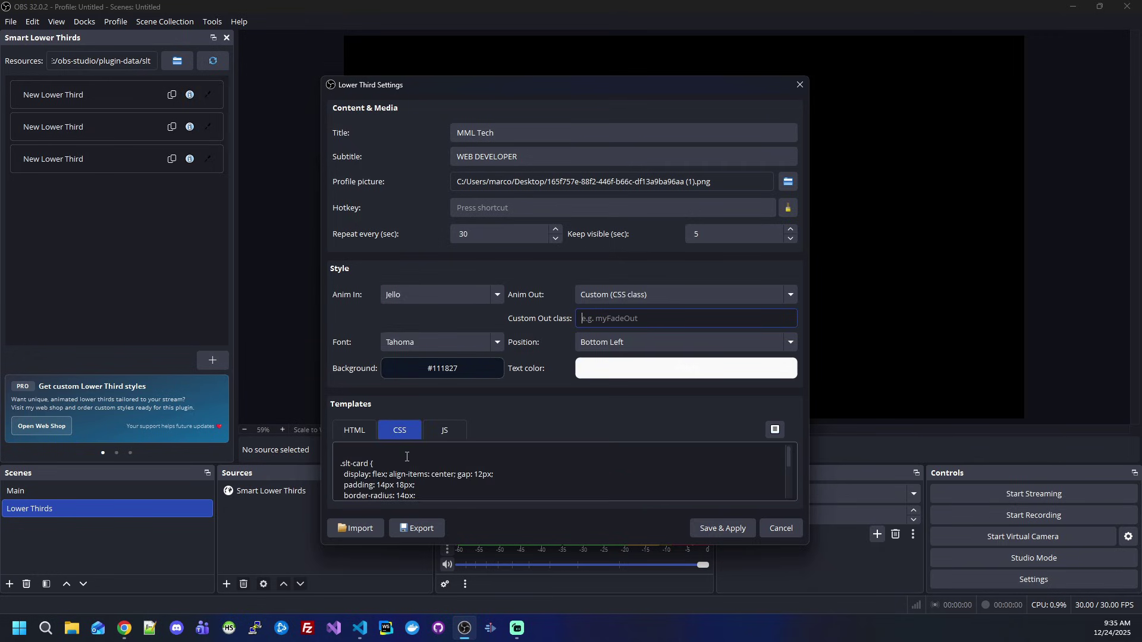
click(355, 431)
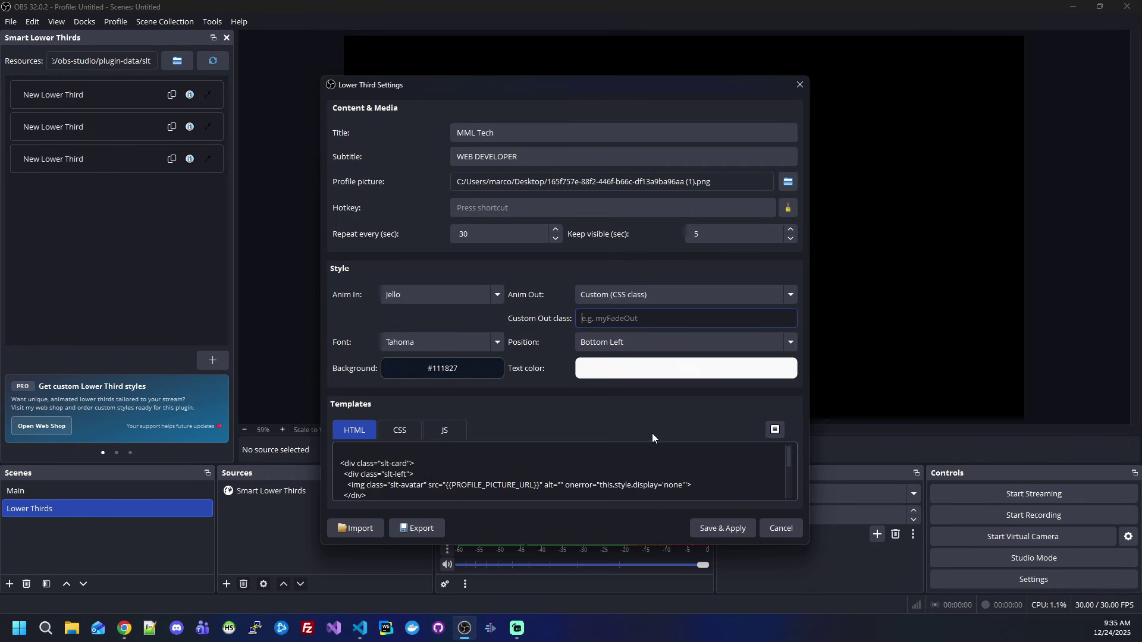
click(745, 298)
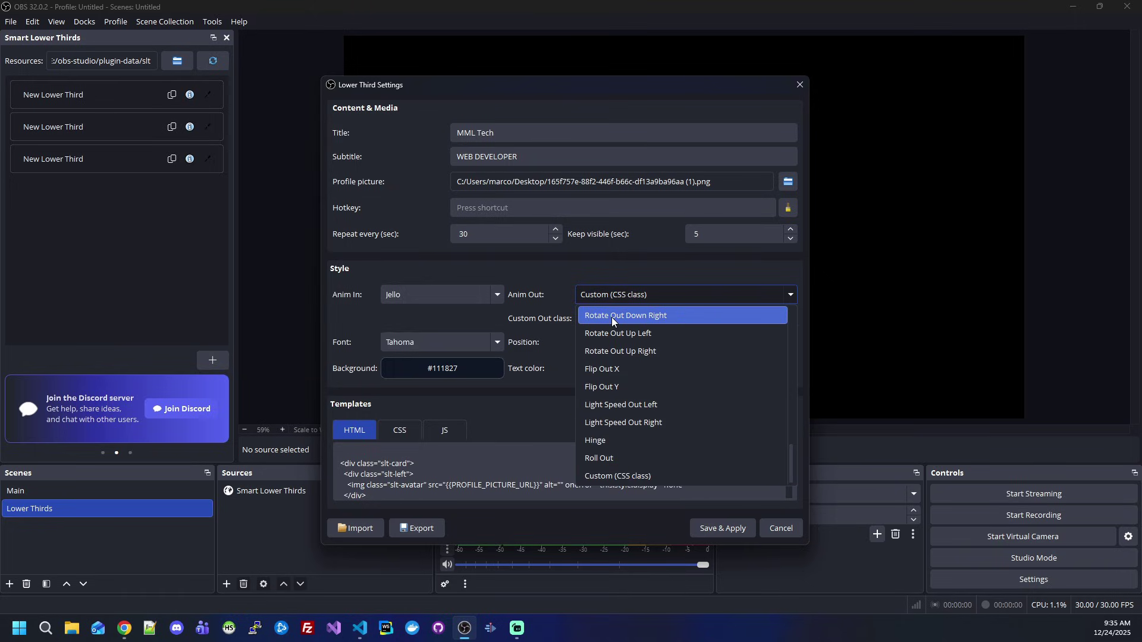
scroll(673, 355, up, 1)
click(612, 351)
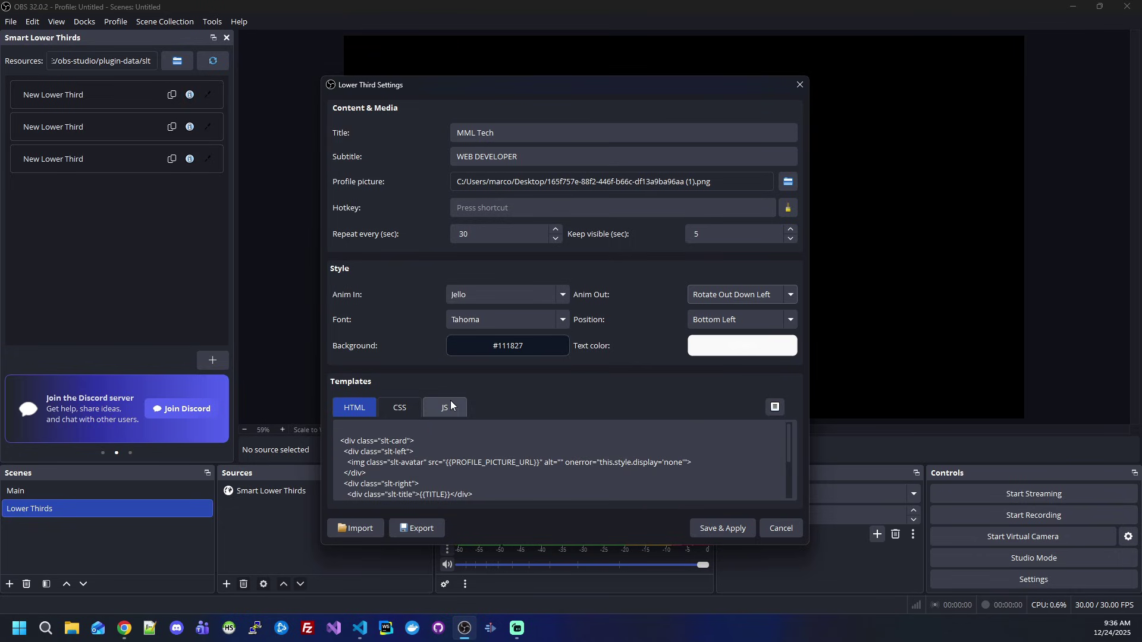
click(774, 407)
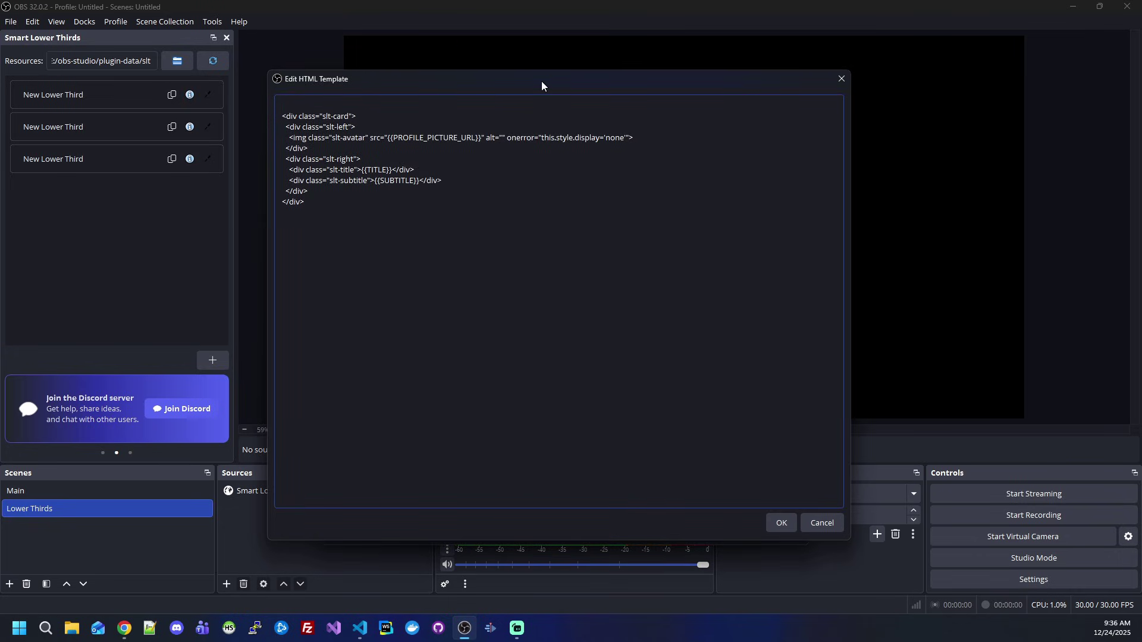
drag(541, 82, 848, 95)
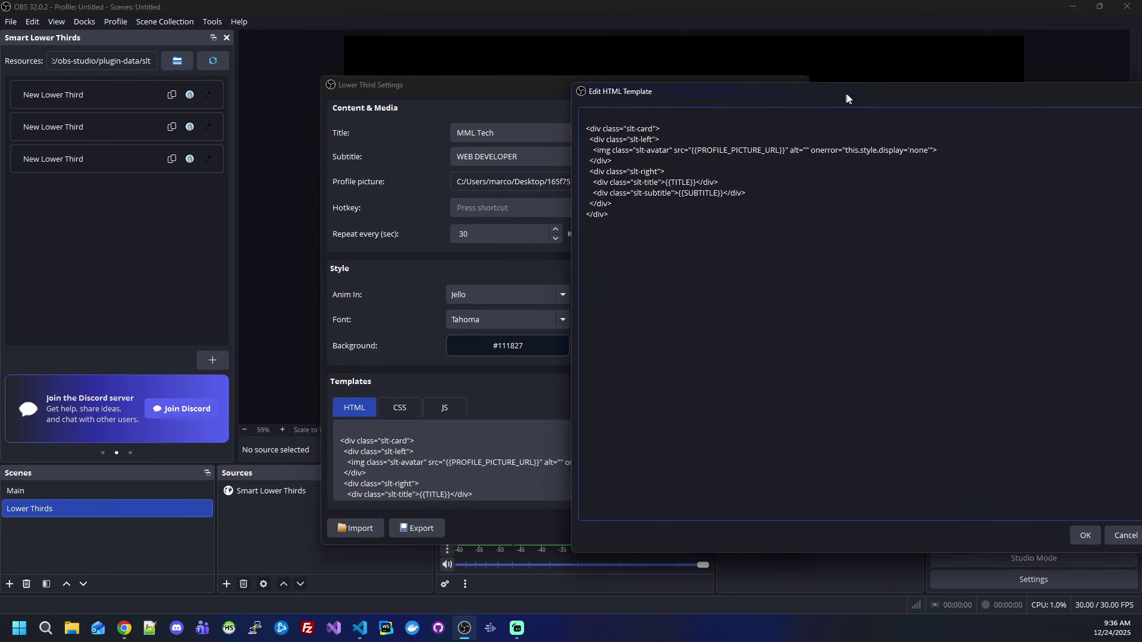
double_click(737, 152)
double_click(685, 183)
double_click(699, 196)
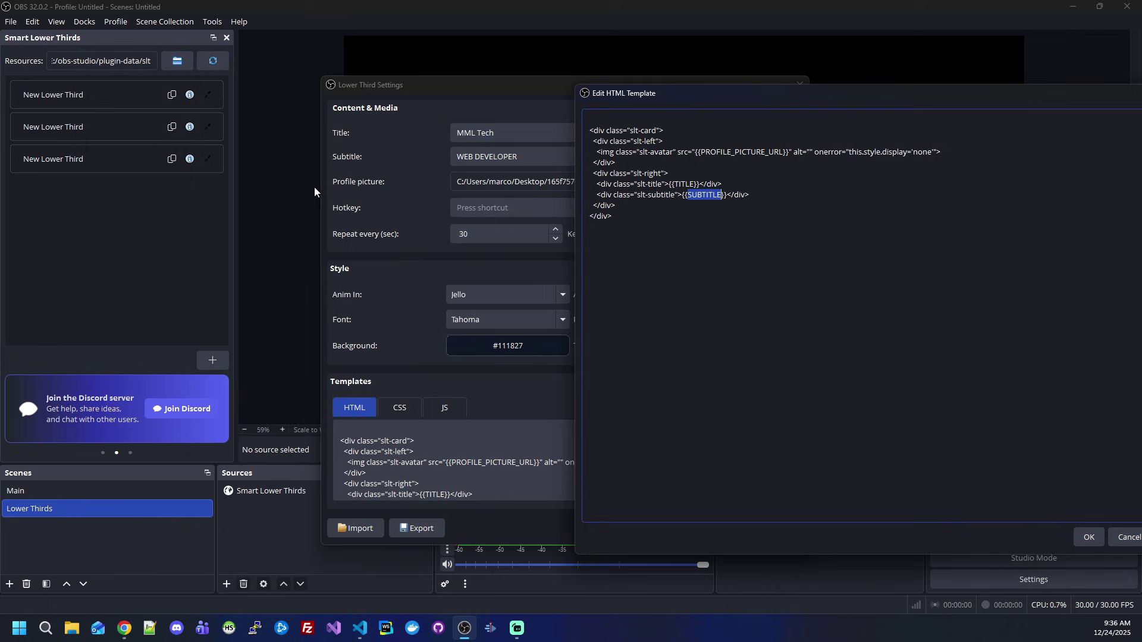
drag(984, 90, 651, 103)
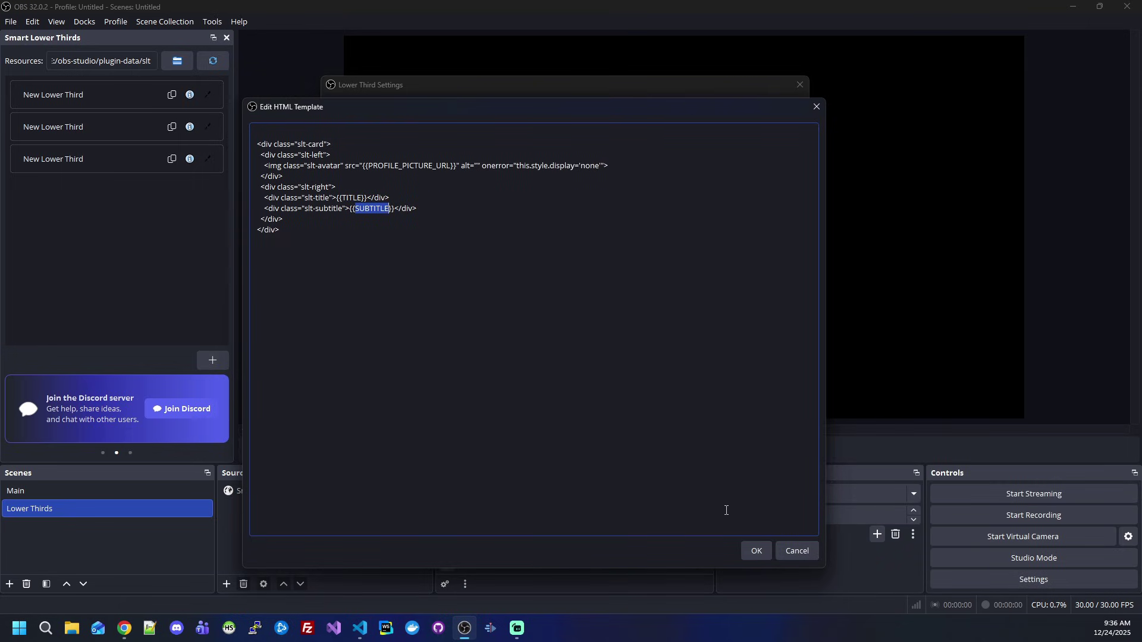
click(787, 551)
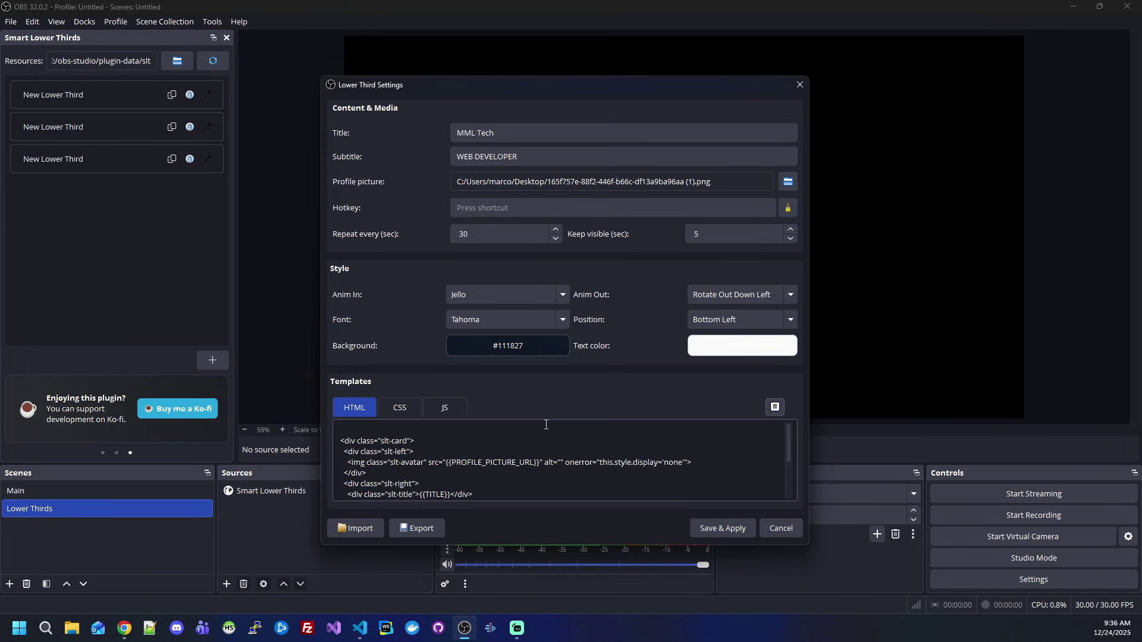
click(513, 457)
Set the background colour to blue #0f299d and Save & Apply the MML Tech lower third.
drag(656, 97, 891, 91)
click(752, 341)
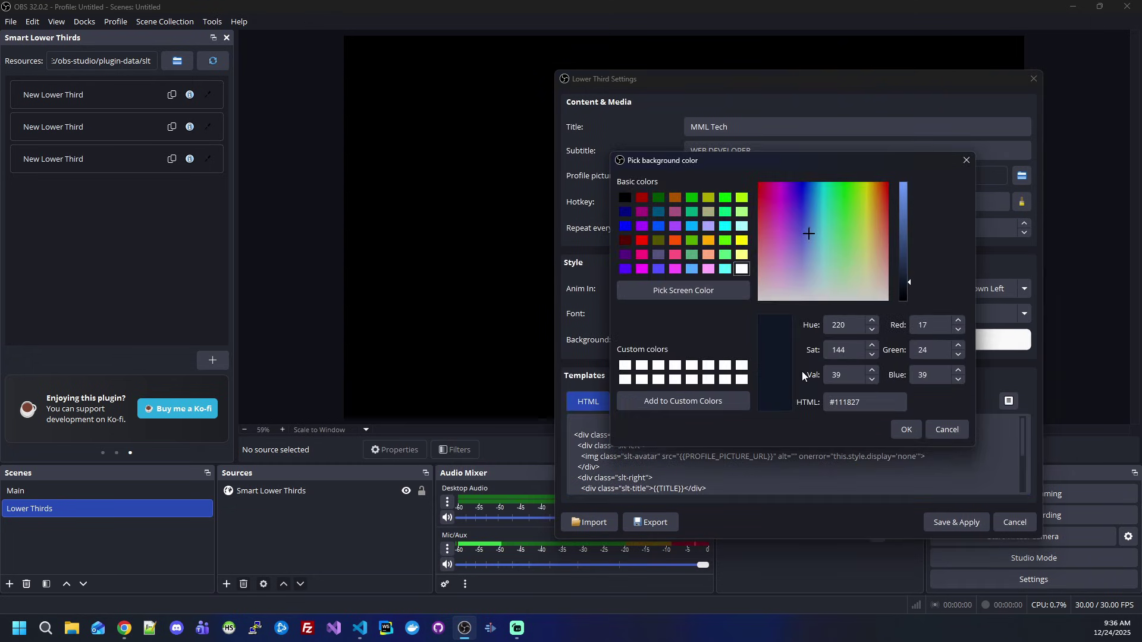
click(806, 194)
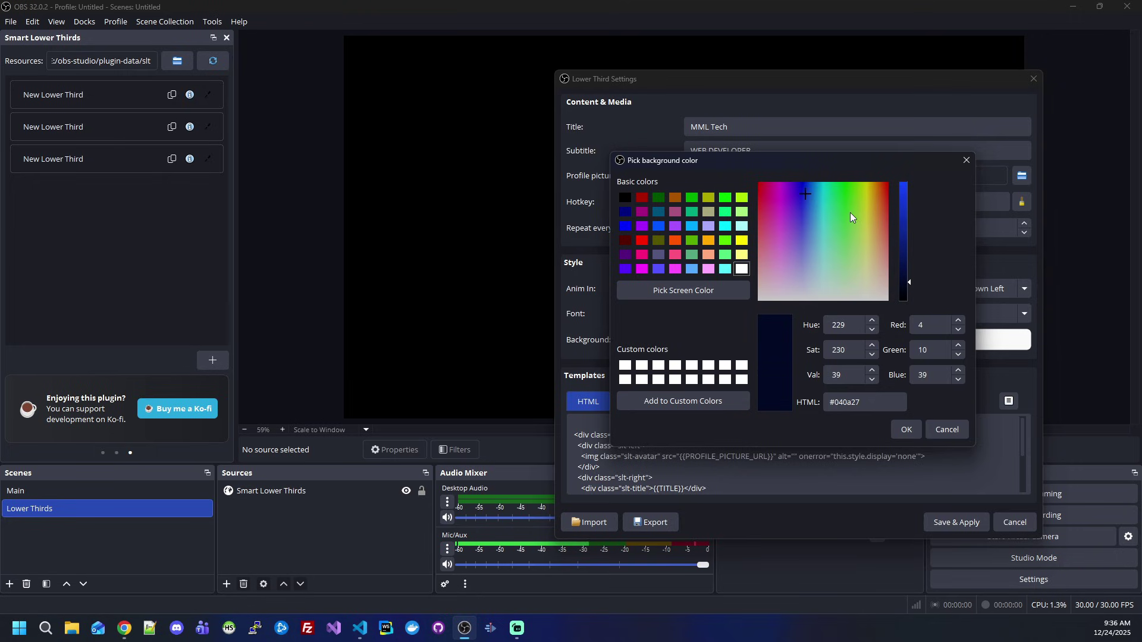
drag(899, 212, 905, 227)
click(906, 430)
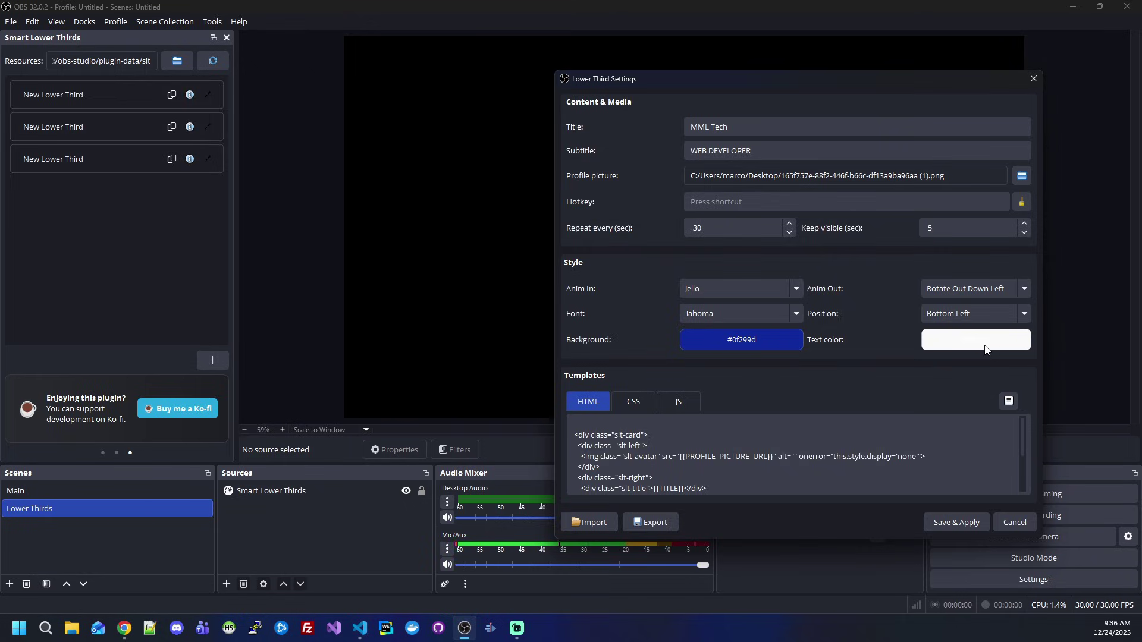
click(957, 523)
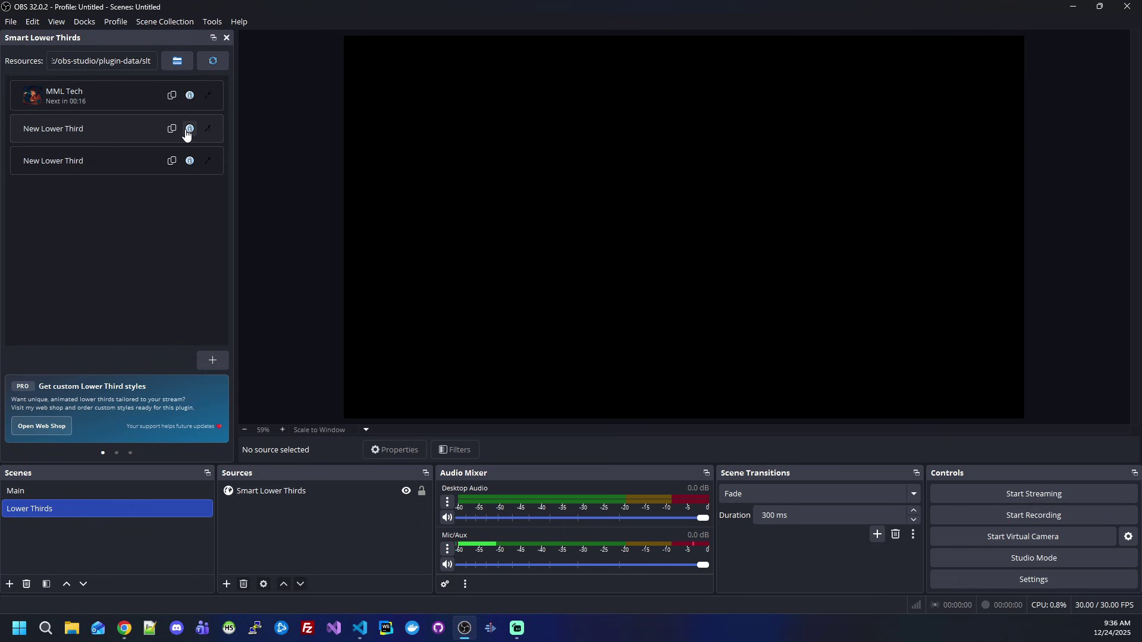
Clear the second lower third's subtitle and change its title to 'Visit My Website'.
click(128, 132)
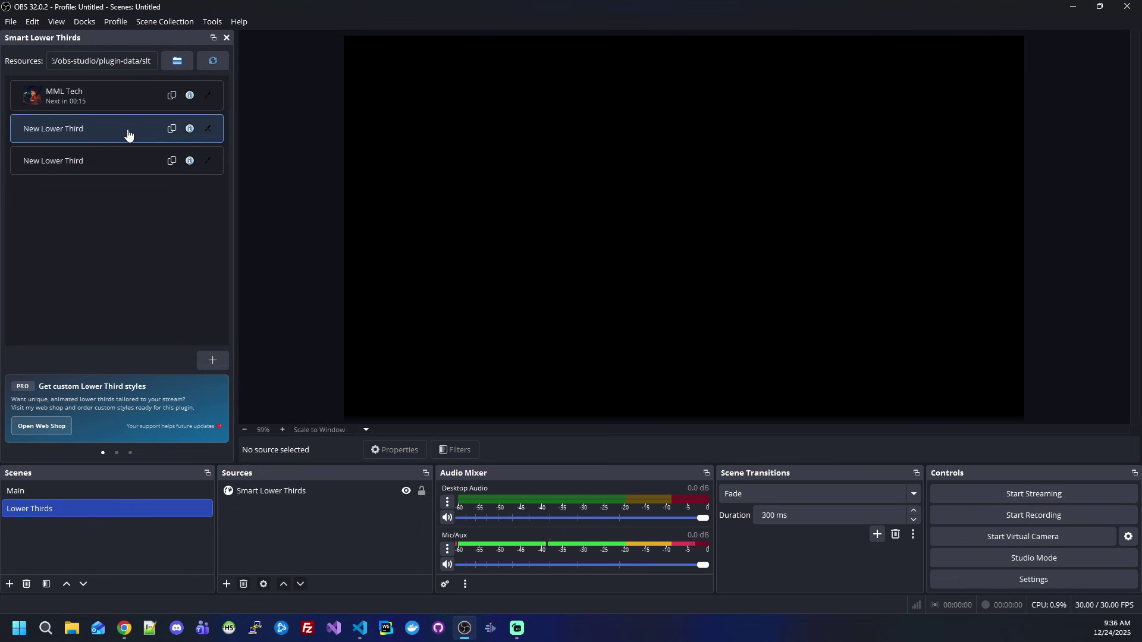
click(194, 132)
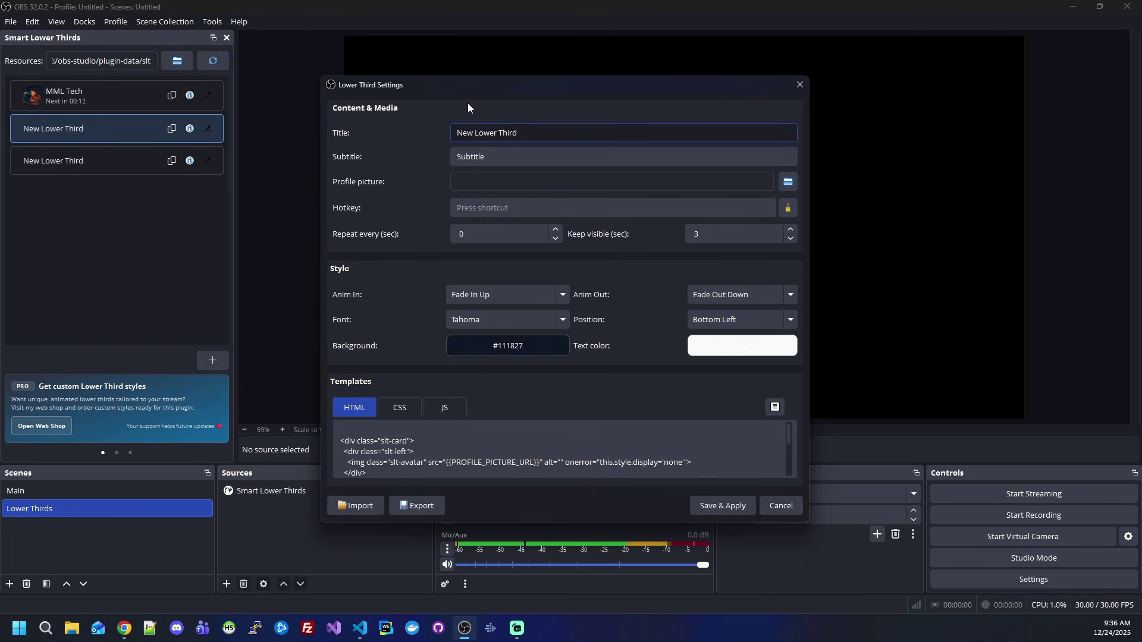
drag(468, 104, 847, 103)
key(Tab)
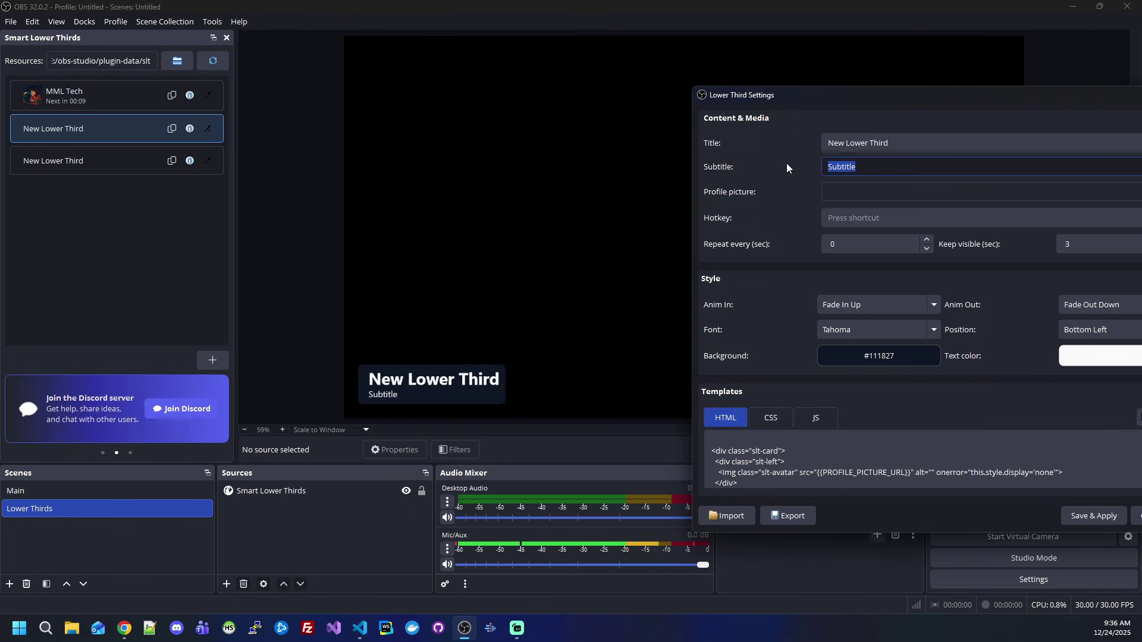
key(BackSpace)
click(921, 144)
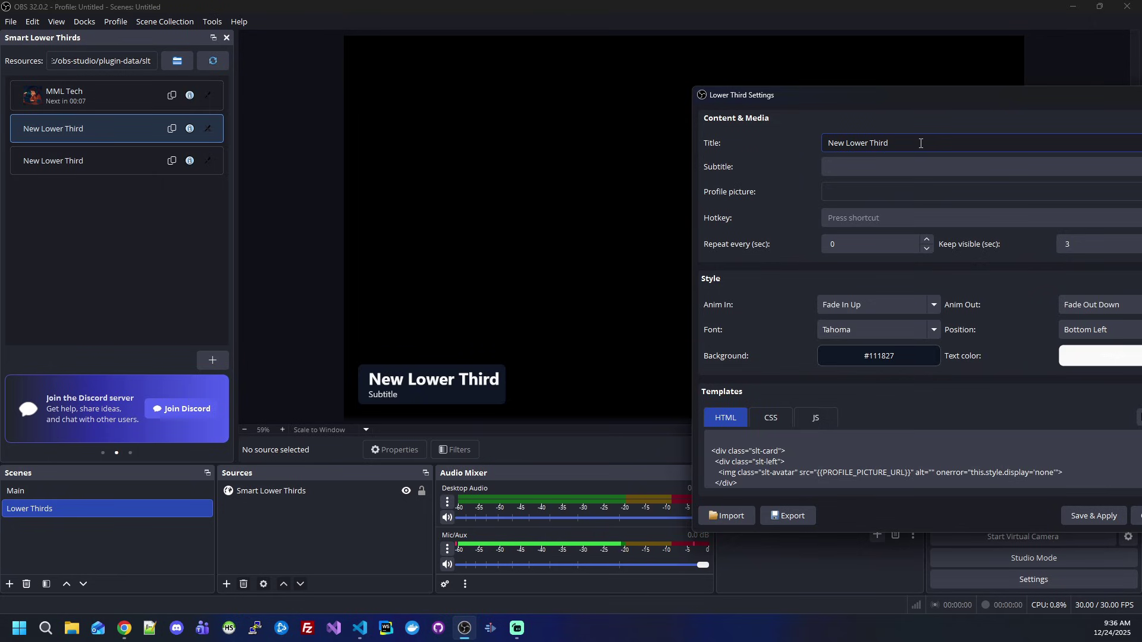
drag(921, 144, 821, 144)
text(Visit My Website)
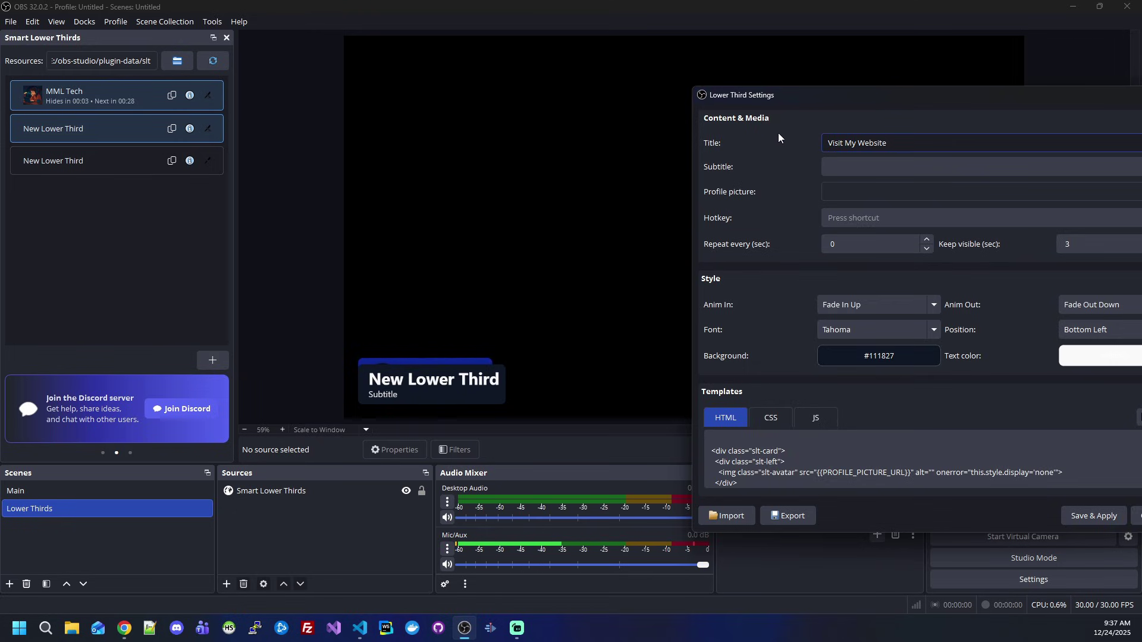
drag(873, 104, 569, 86)
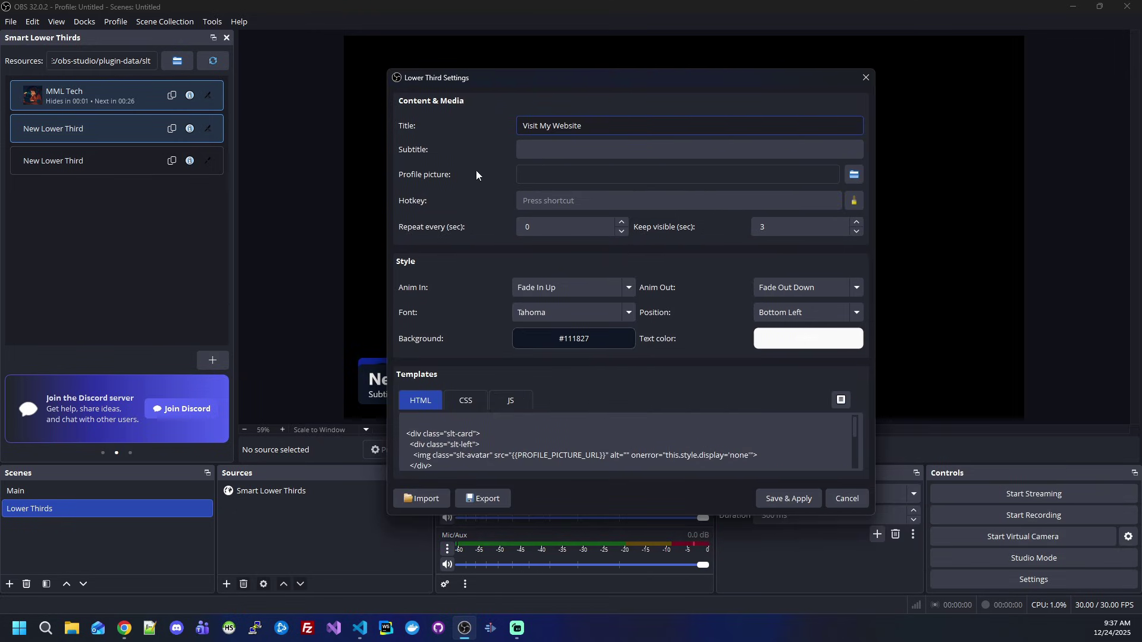
Choose qr-code.png from the Desktop as the lower third's picture.
click(854, 175)
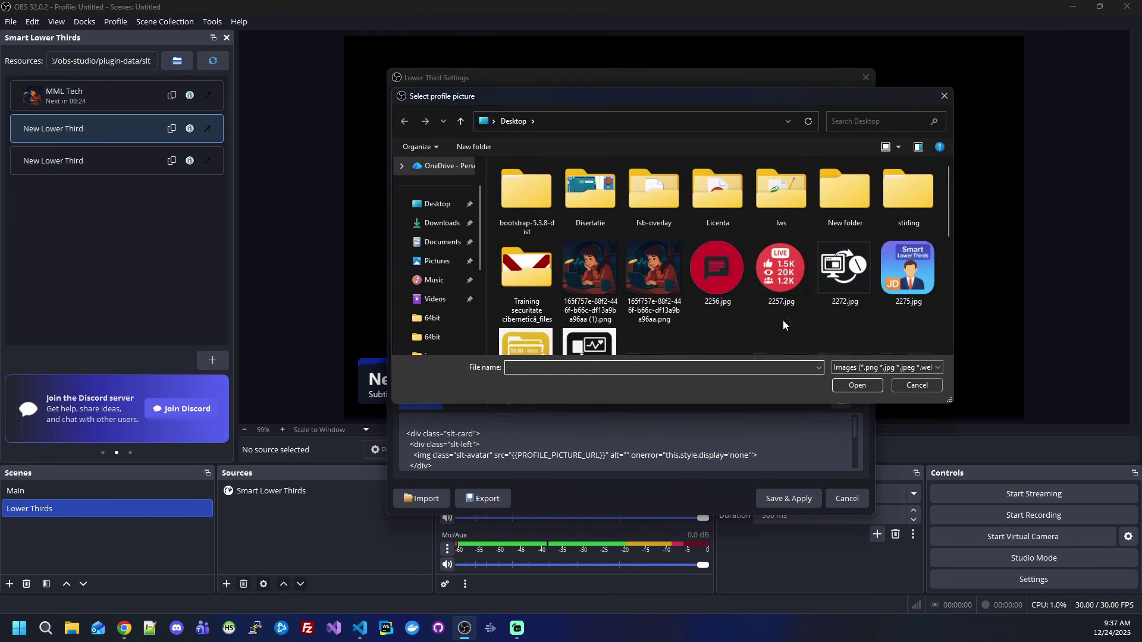
scroll(783, 319, down, 5)
scroll(747, 313, up, 3)
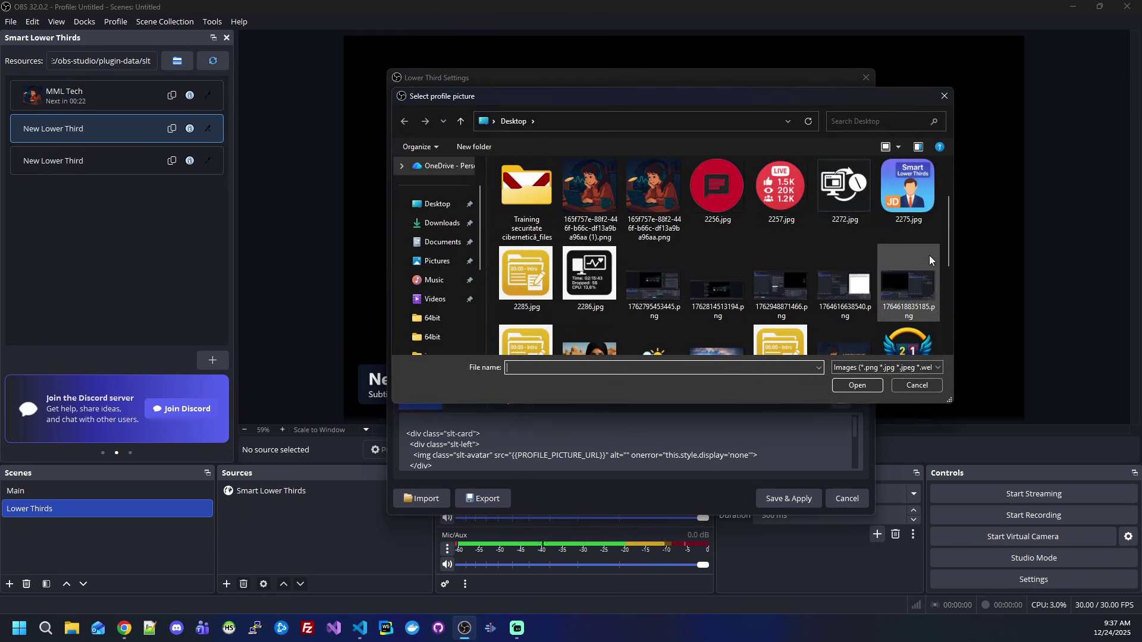
drag(951, 242, 951, 330)
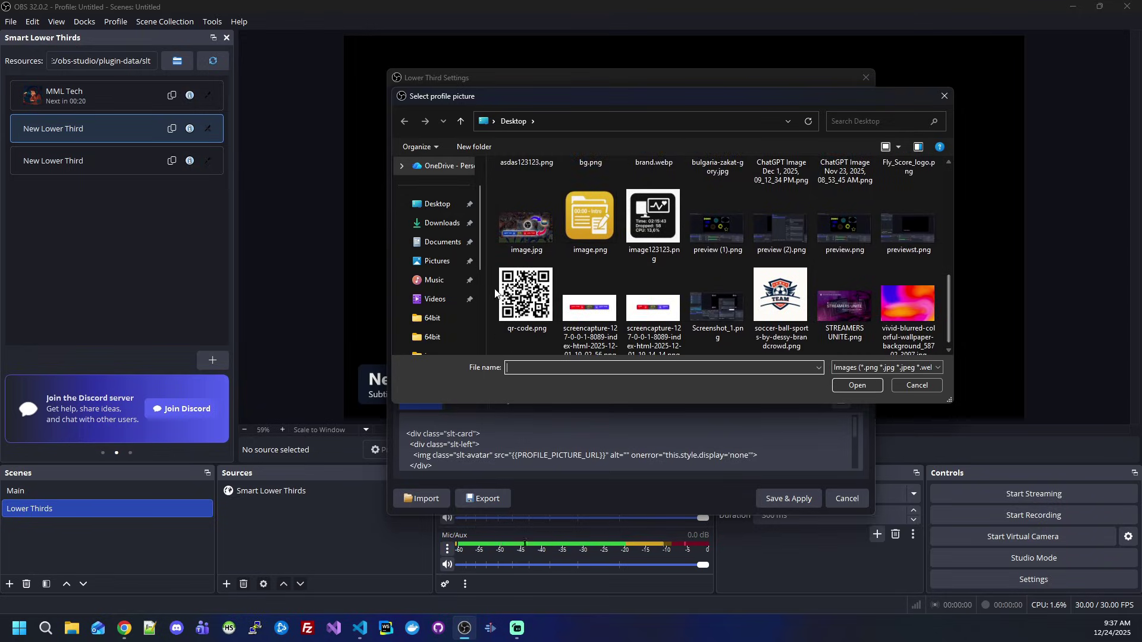
double_click(539, 325)
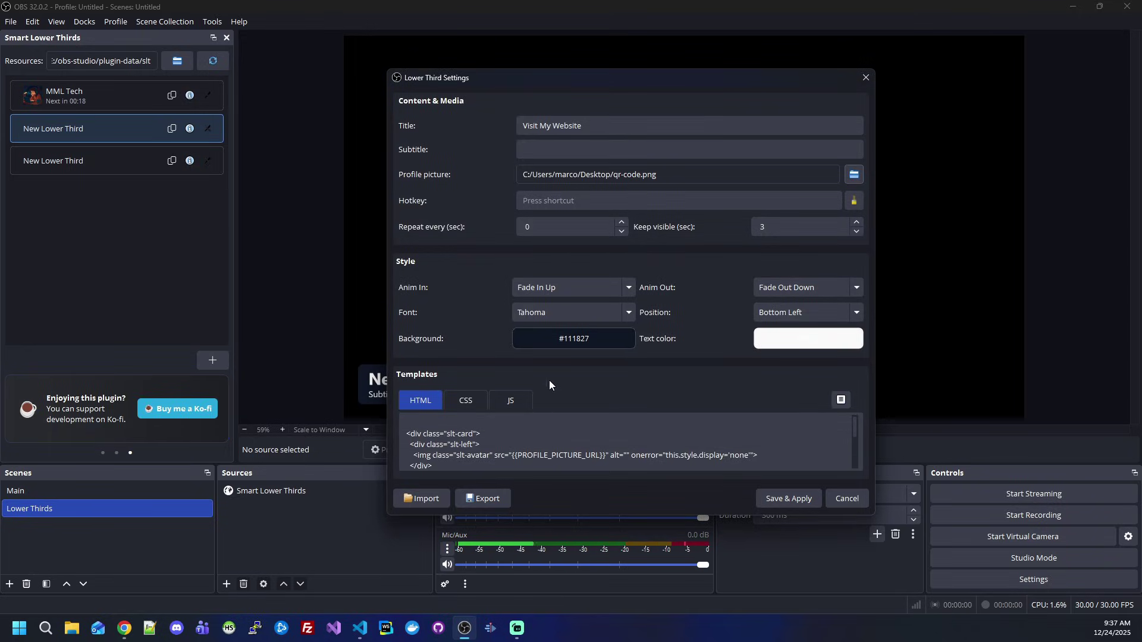
Delete the subtitle line from the lower third's HTML template.
drag(625, 79, 765, 68)
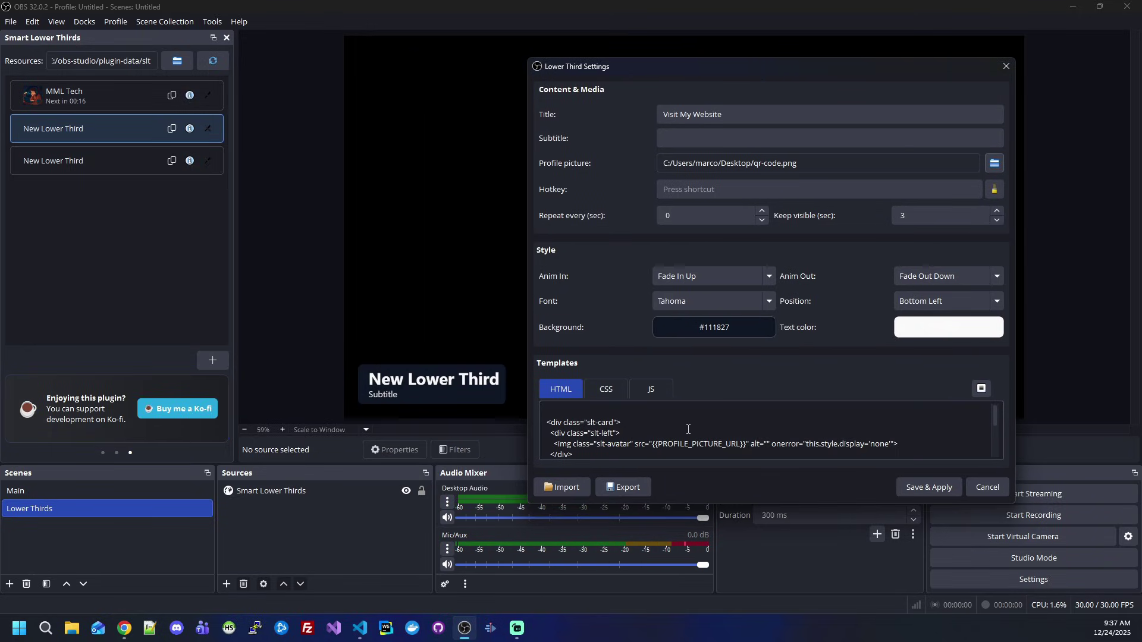
scroll(708, 429, down, 2)
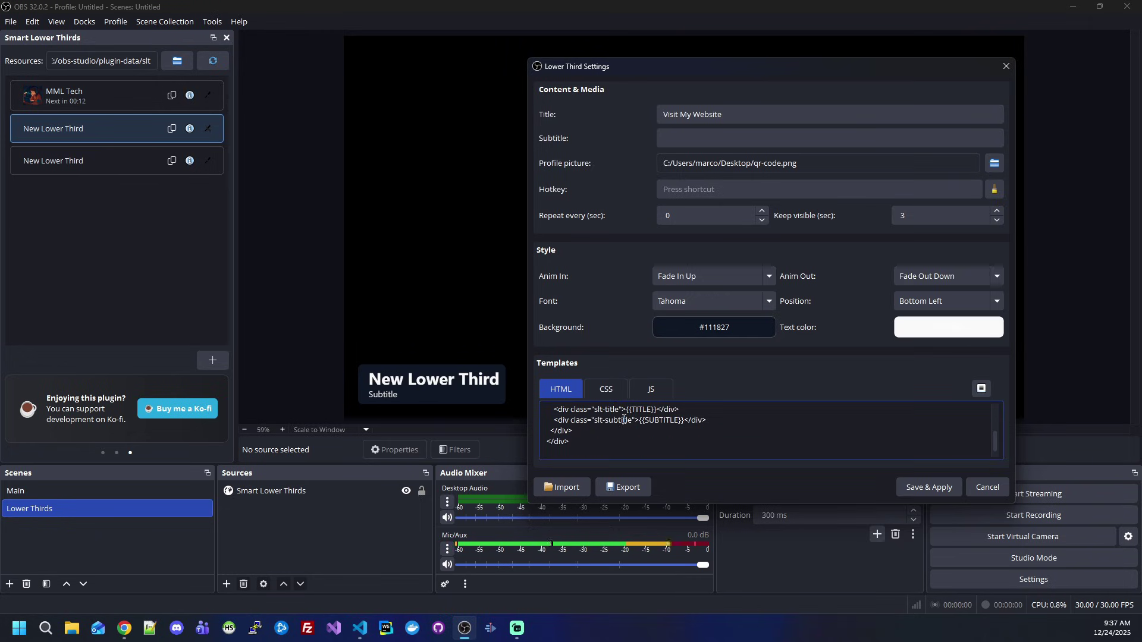
triple_click(677, 426)
key(Delete)
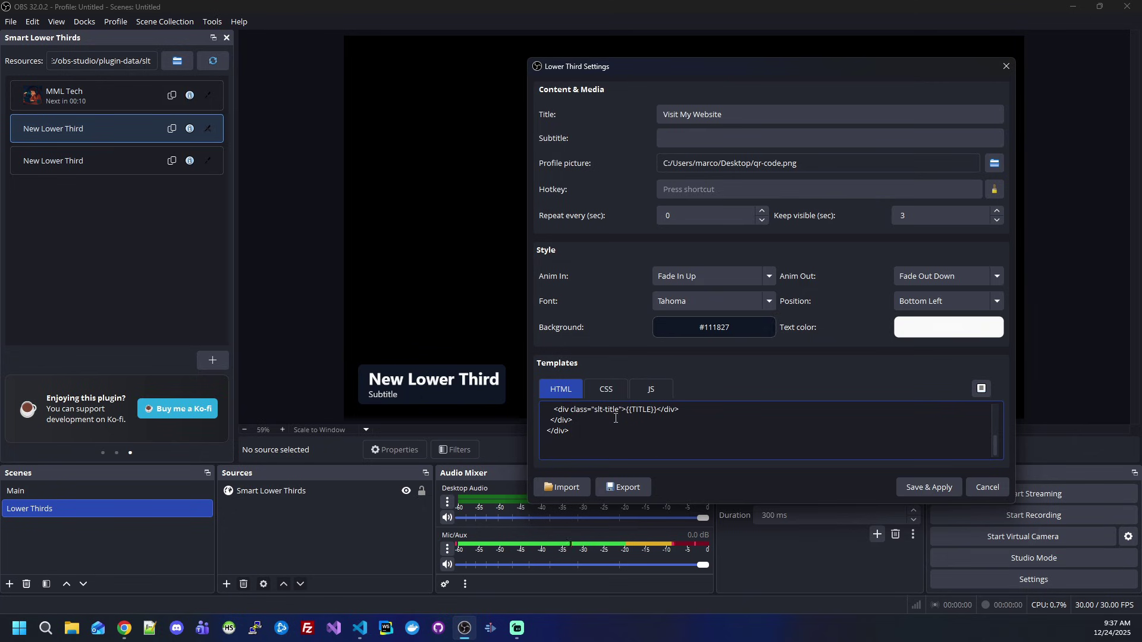
click(608, 391)
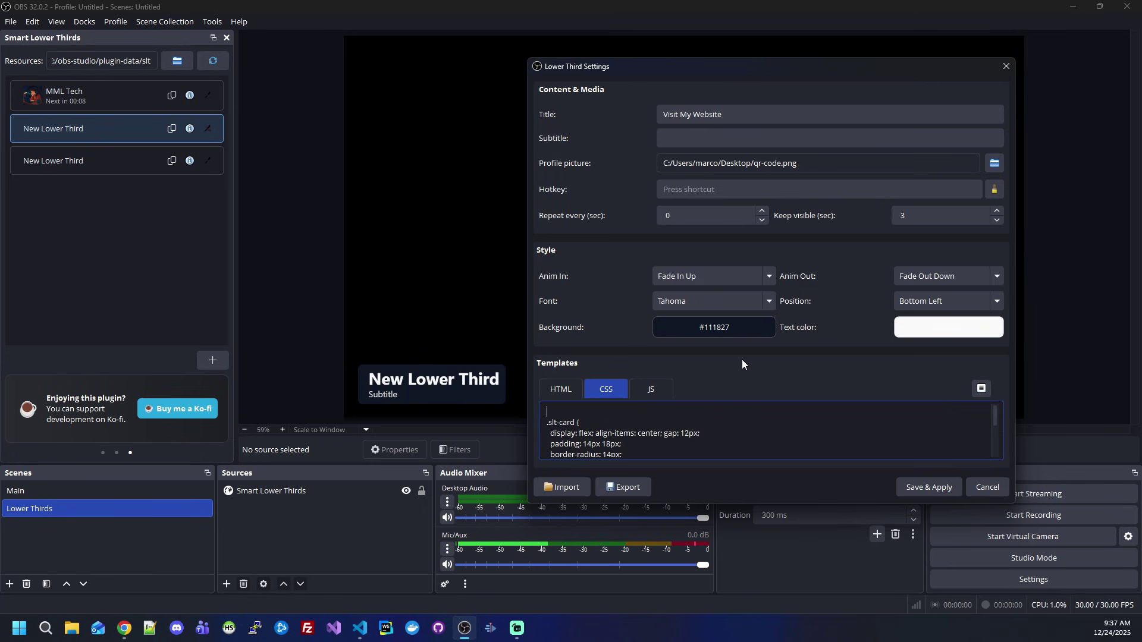
Change the avatar's border-radius from 50% to .5rem and save the Visit My Website lower third.
click(982, 388)
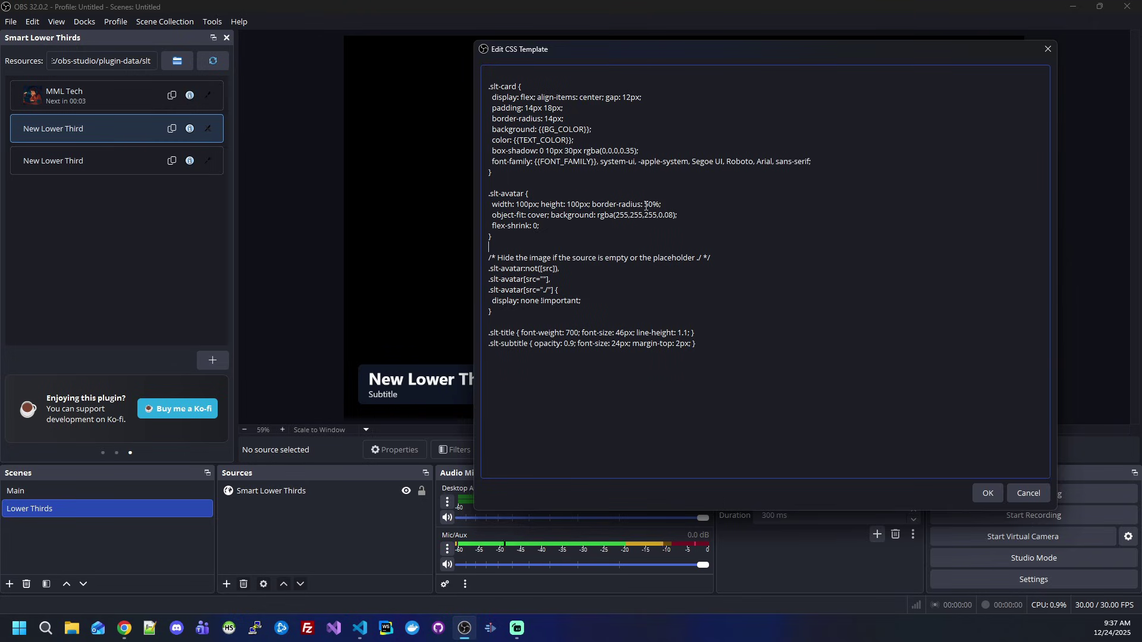
drag(644, 205, 661, 206)
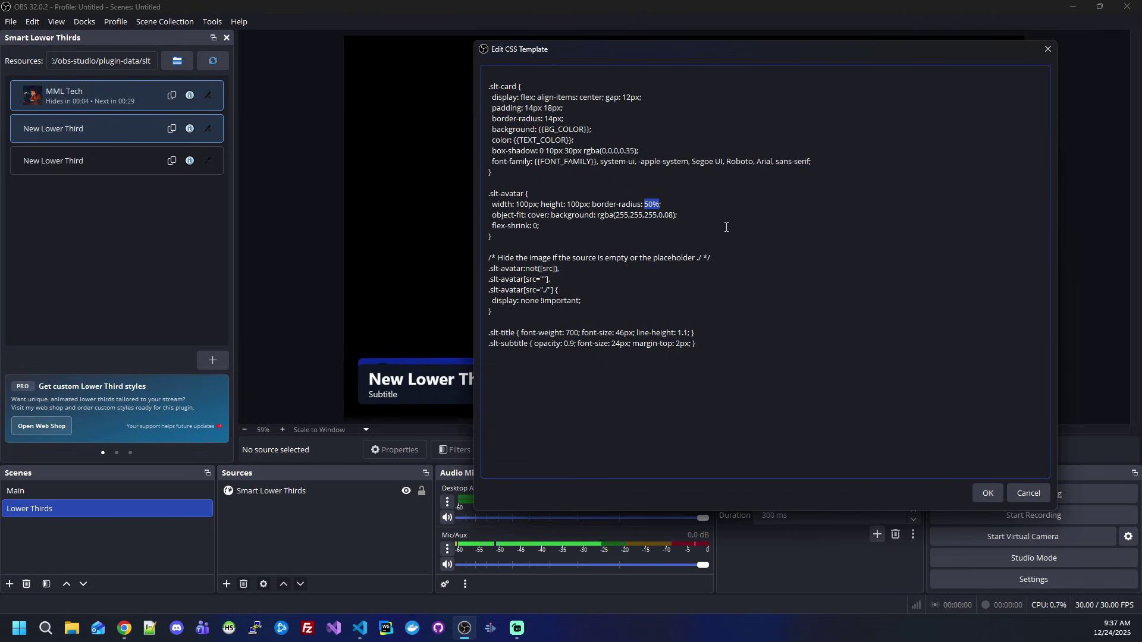
text(.5rem)
click(986, 494)
scroll(768, 430, down, 4)
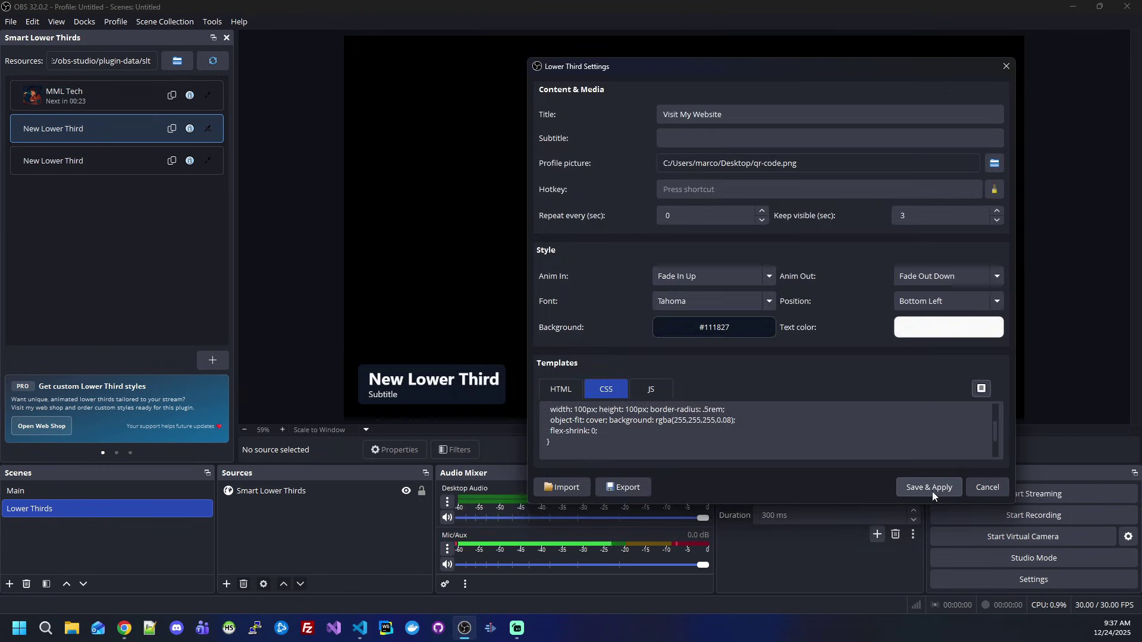
click(929, 488)
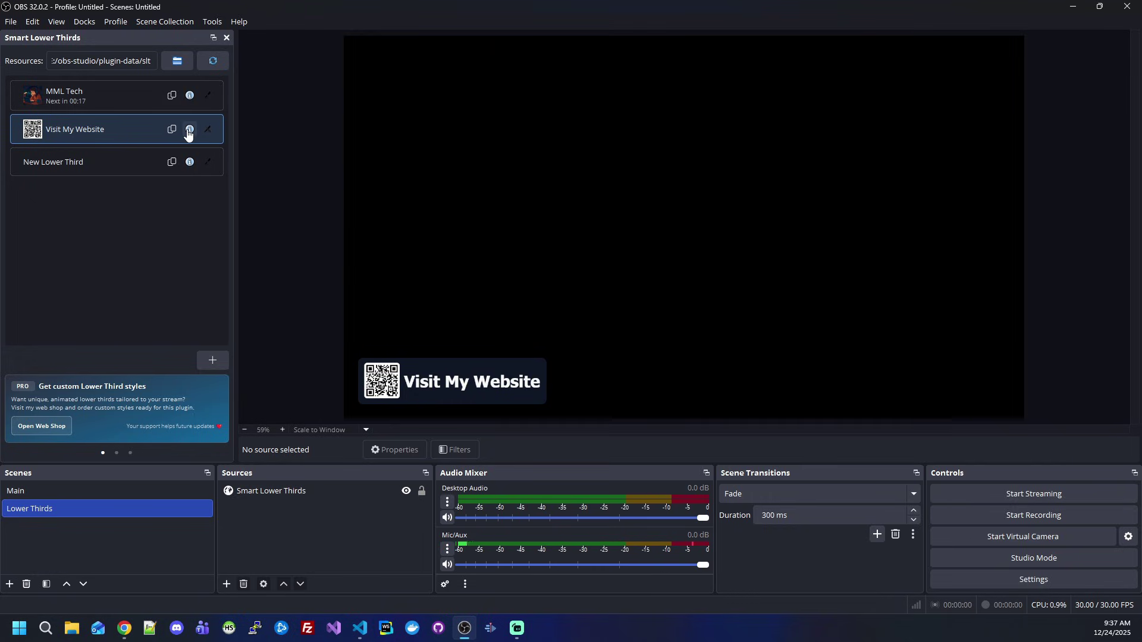
Set the MML Tech lower third's position to Top Right and save it.
click(190, 96)
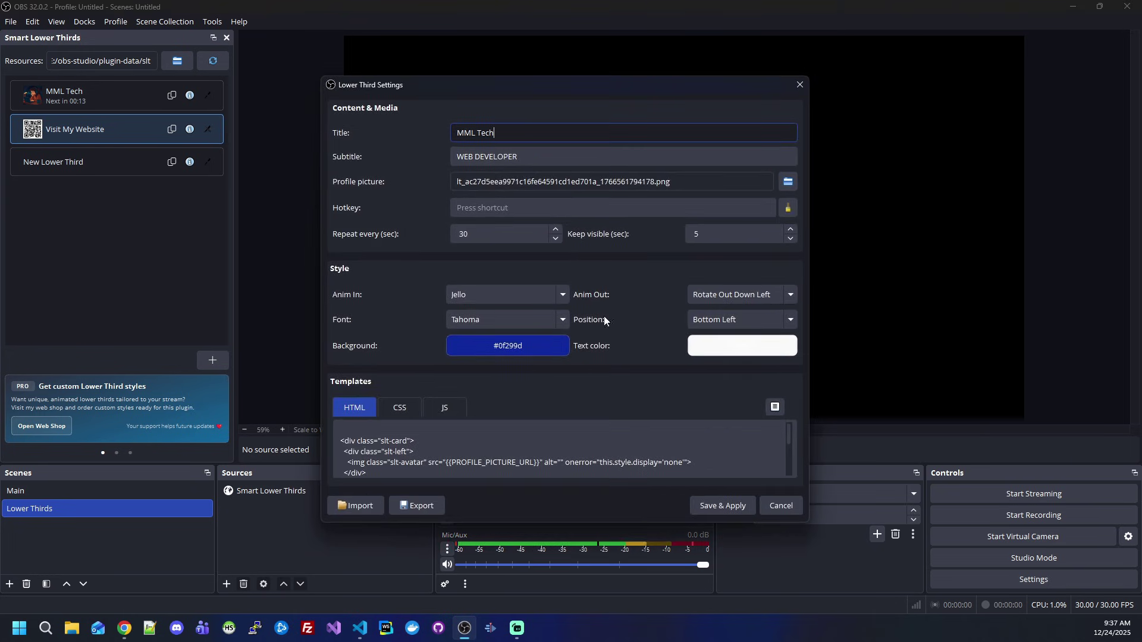
click(750, 322)
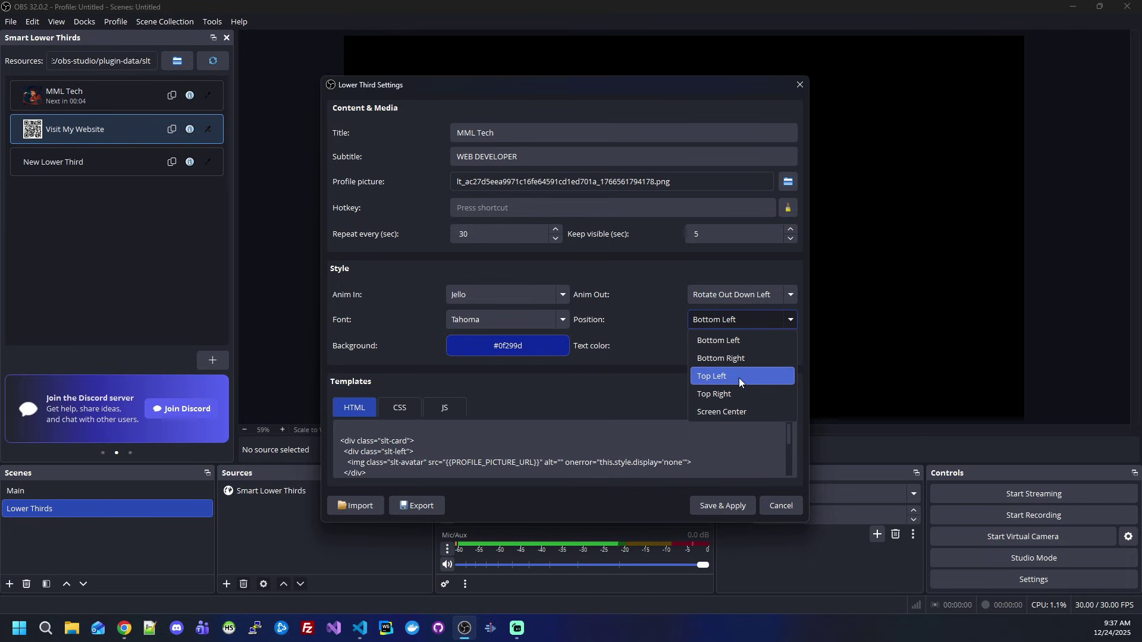
click(737, 393)
click(714, 503)
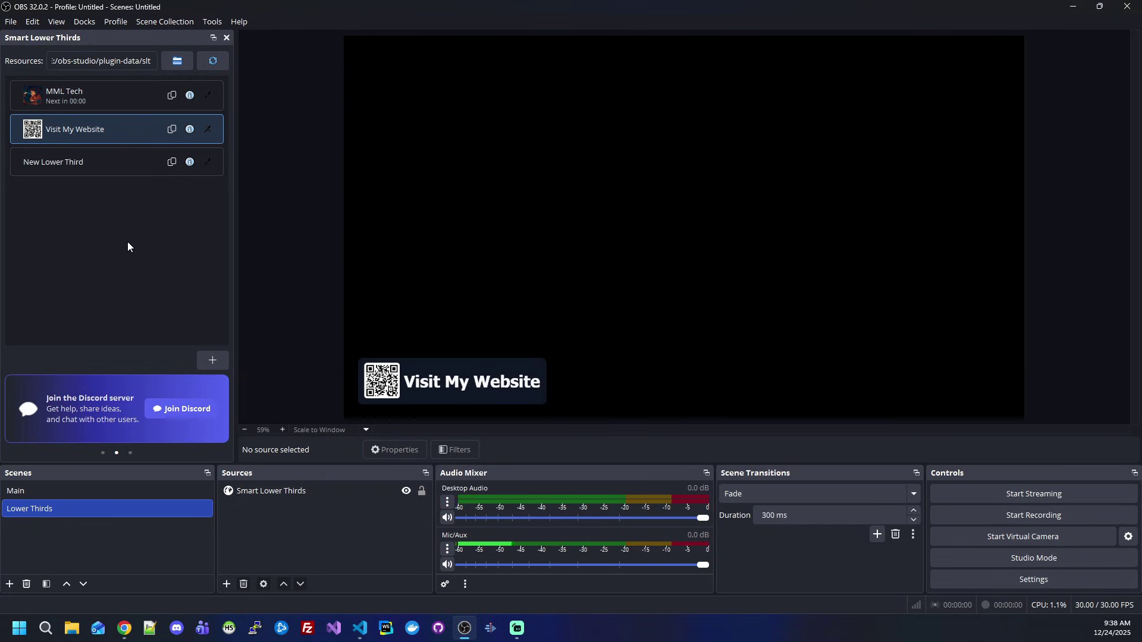
Preview the New Lower Third and set its position to Bottom Right.
click(115, 171)
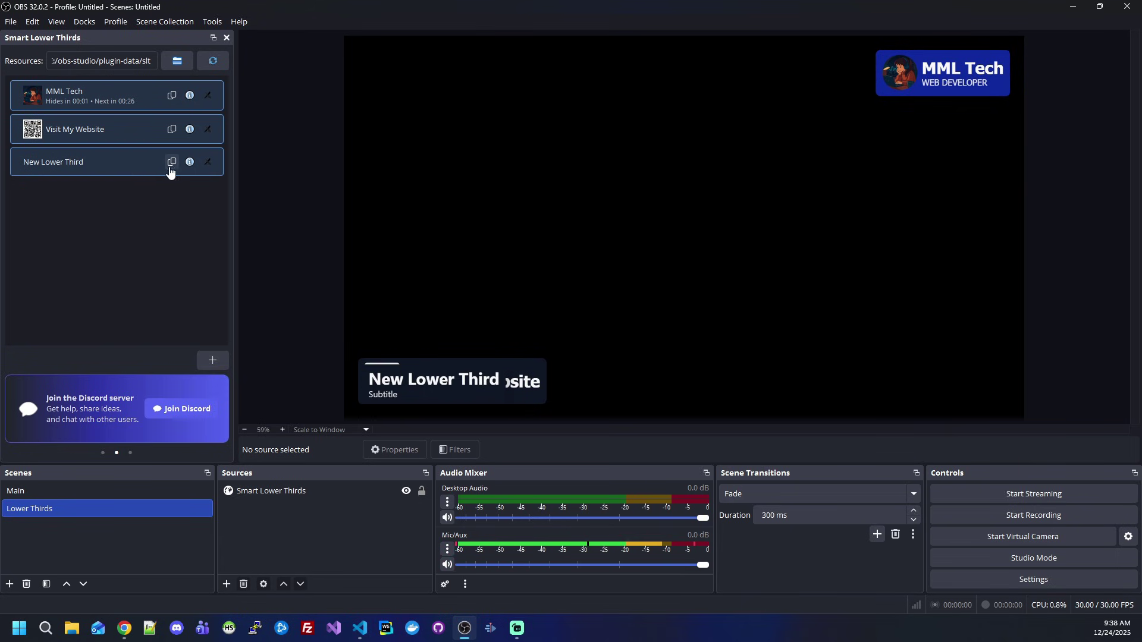
click(191, 163)
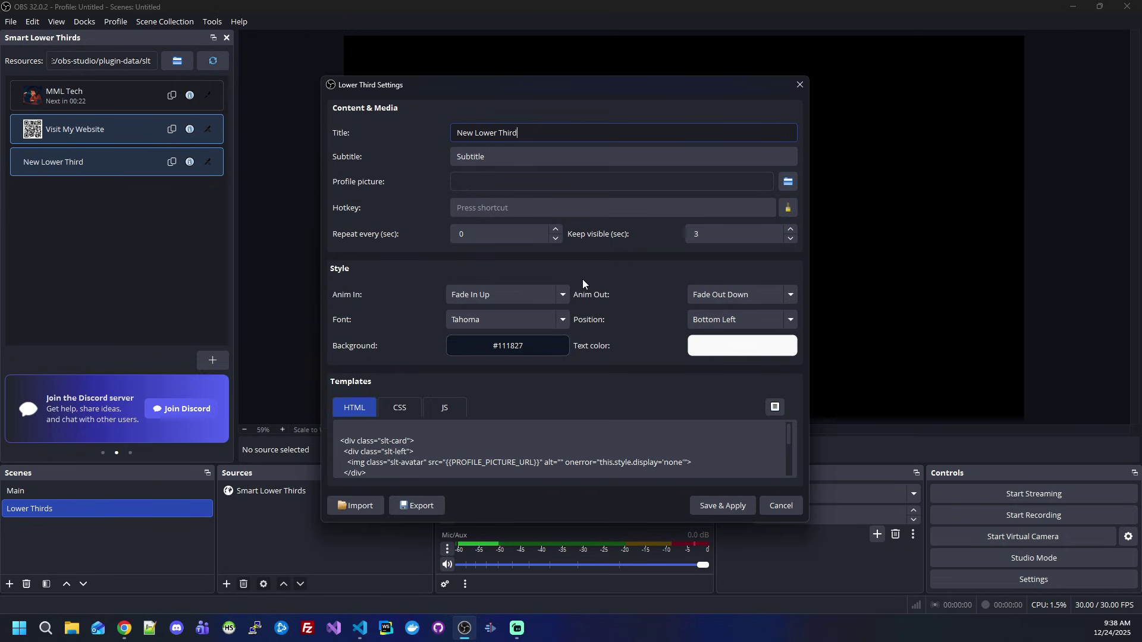
click(756, 326)
click(743, 357)
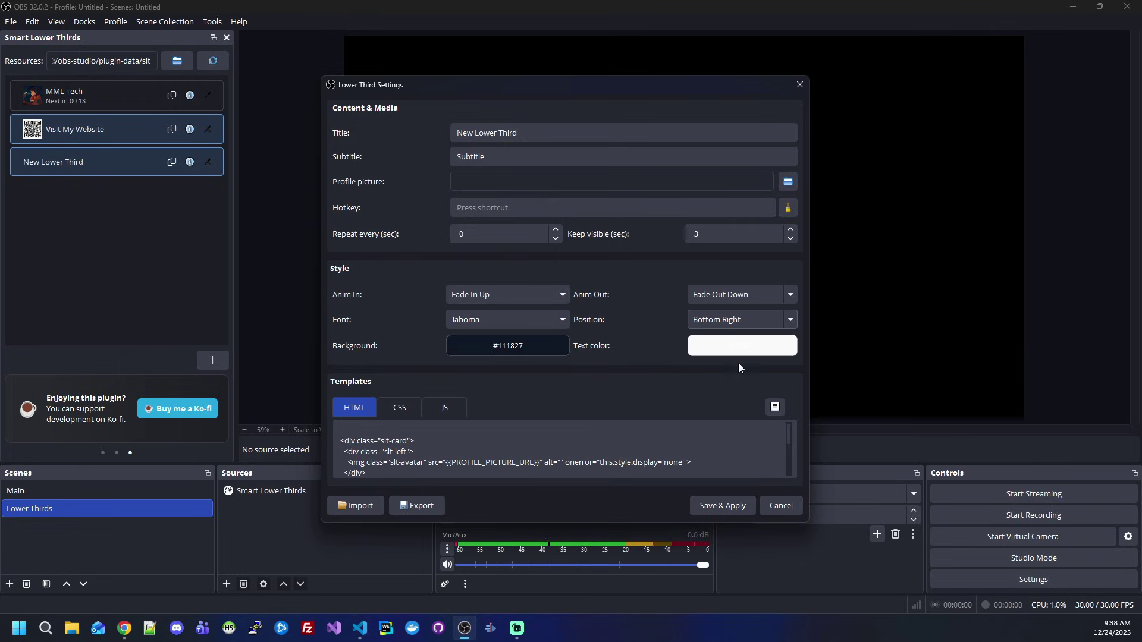
Title it 'My Social Media' with the social media handle as subtitle, and save.
drag(544, 132, 344, 128)
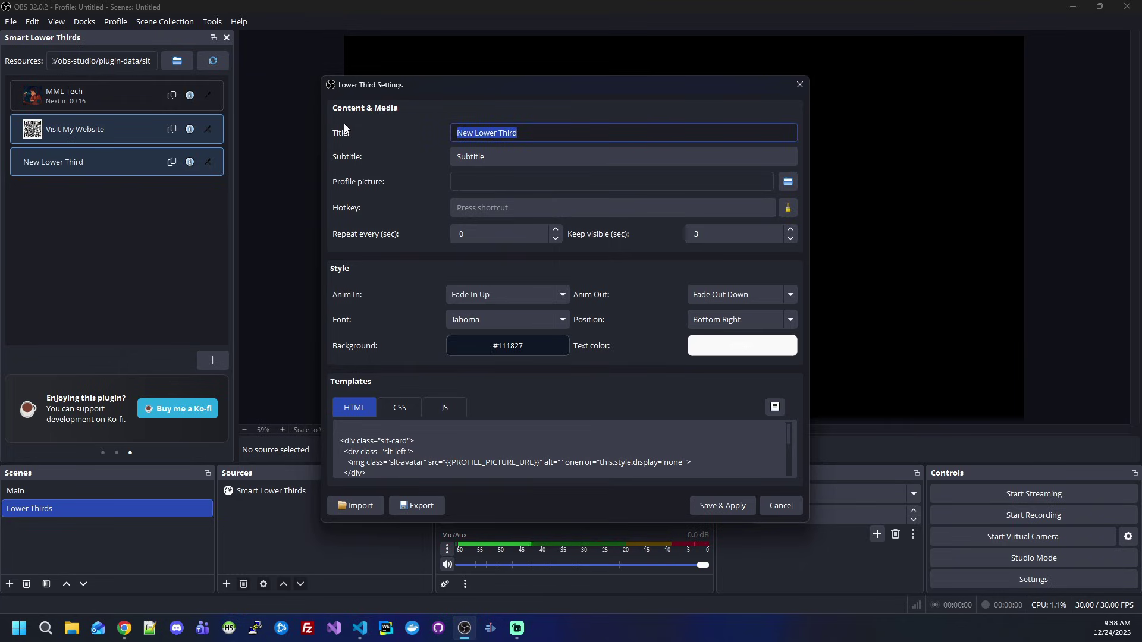
text(My Soc)
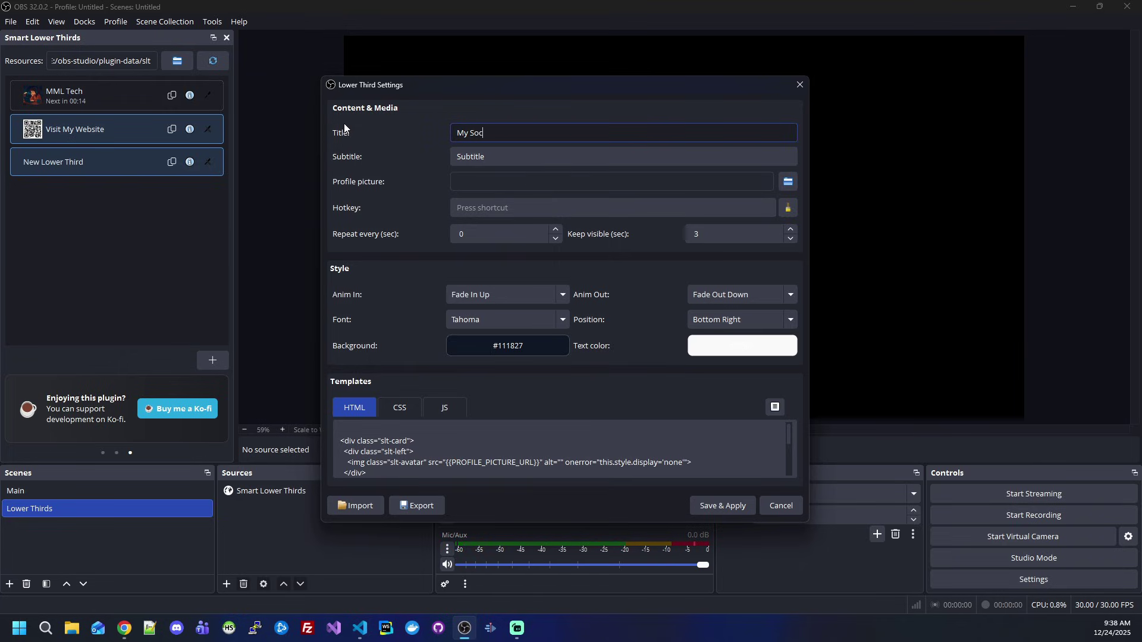
text(ial Media)
key(Tab)
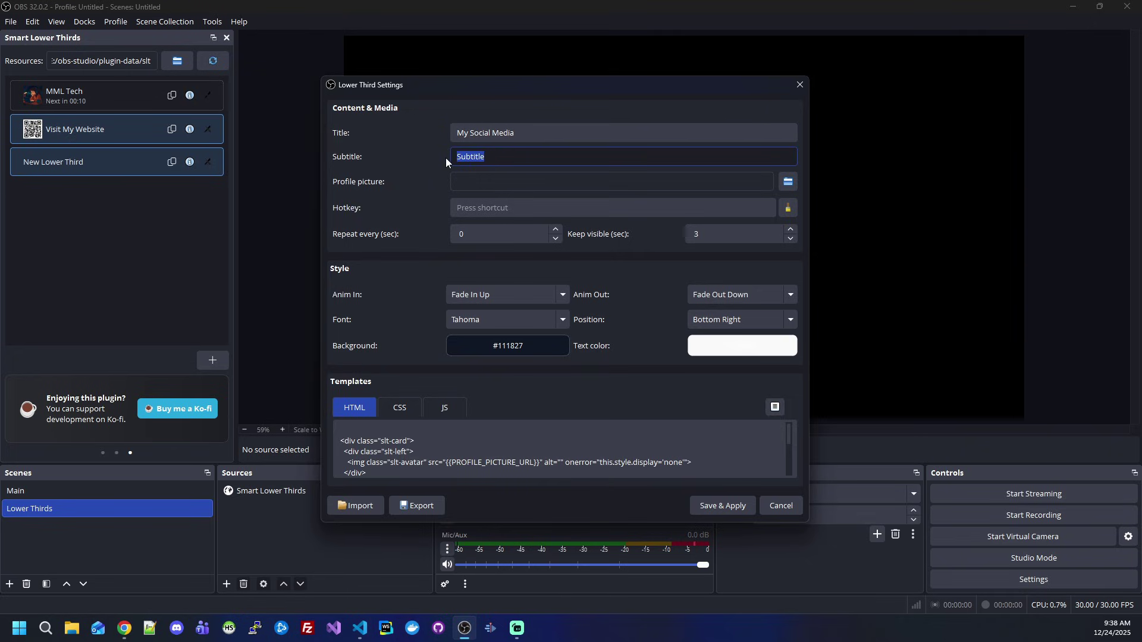
text(@MMLTech)
click(728, 506)
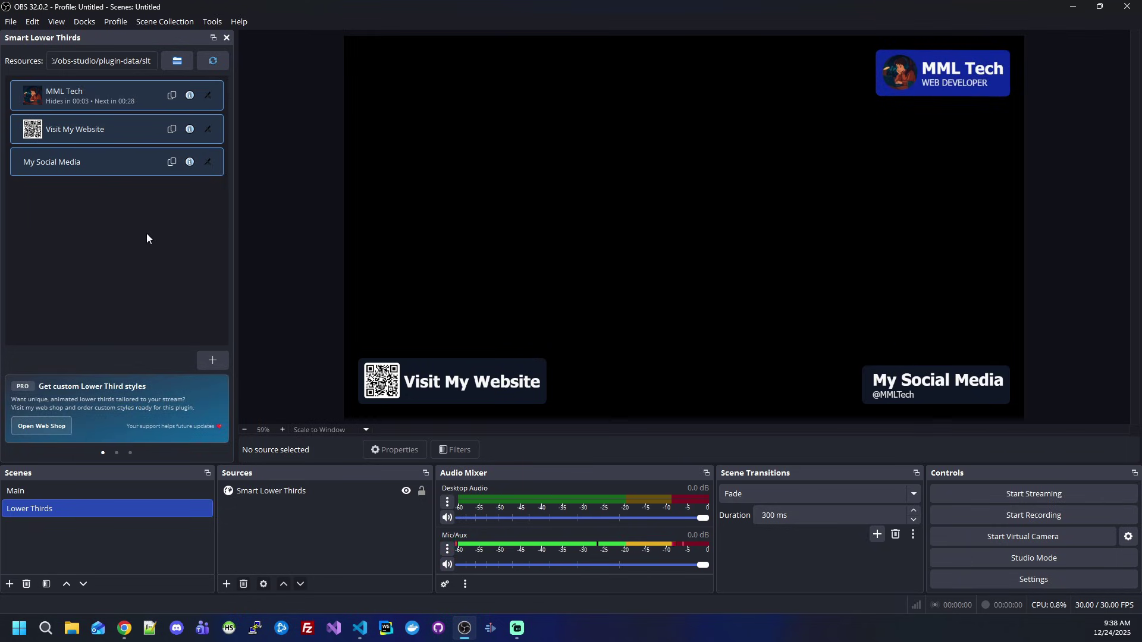
Assign the hotkey Ctrl+1 to the Visit My Website lower third.
click(190, 131)
click(570, 213)
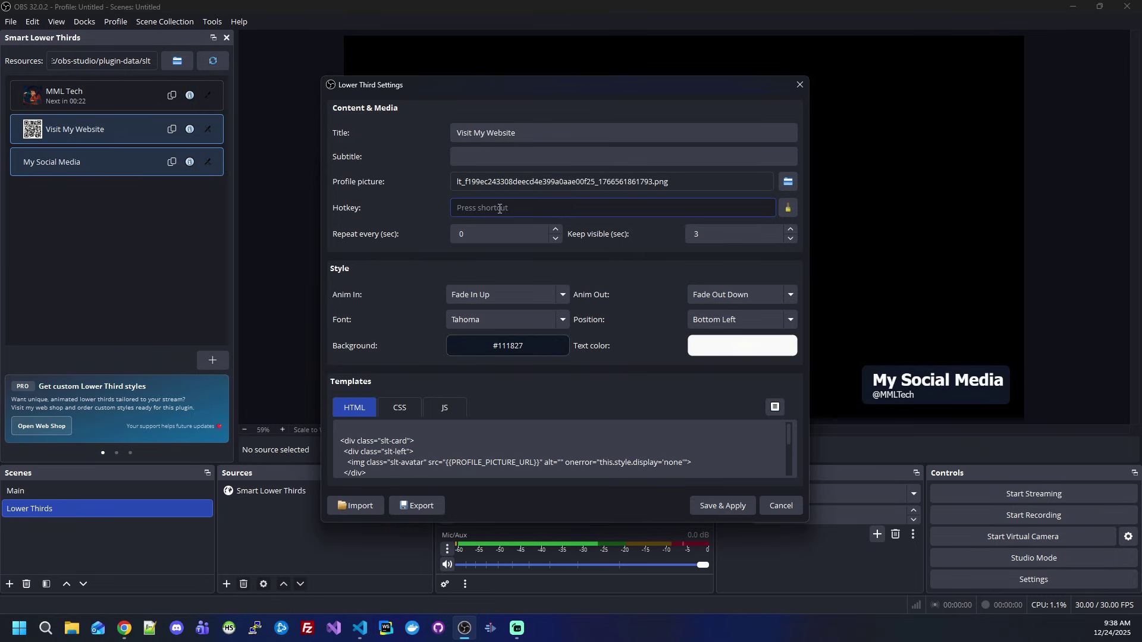
key(ctrl+1)
click(722, 505)
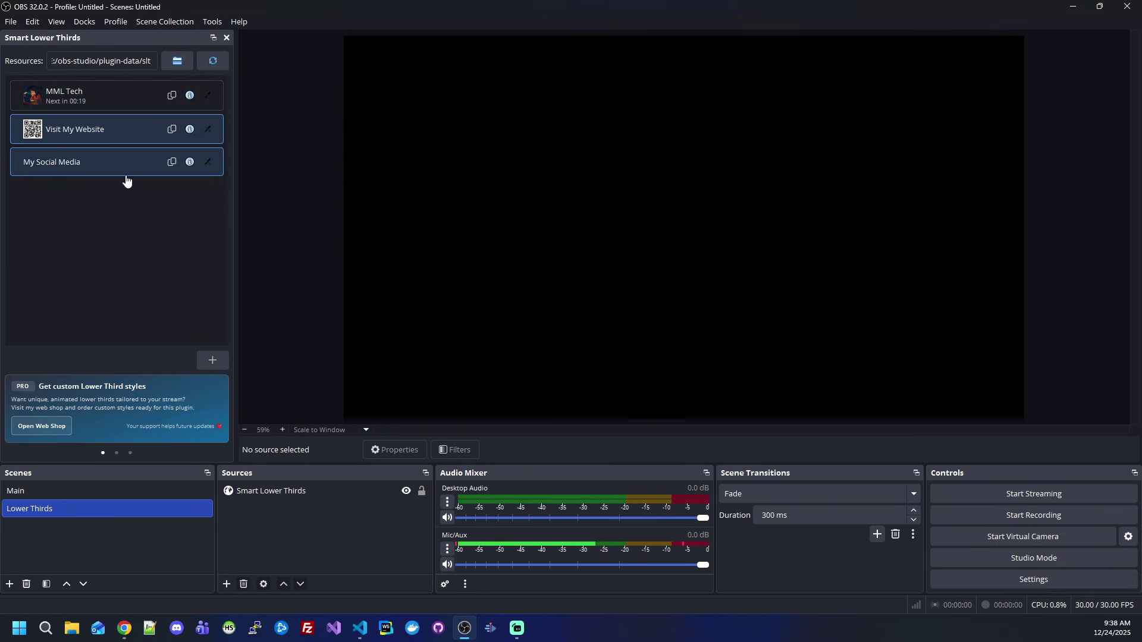
Assign the hotkey Ctrl+2 to the My Social Media lower third.
click(190, 161)
click(595, 208)
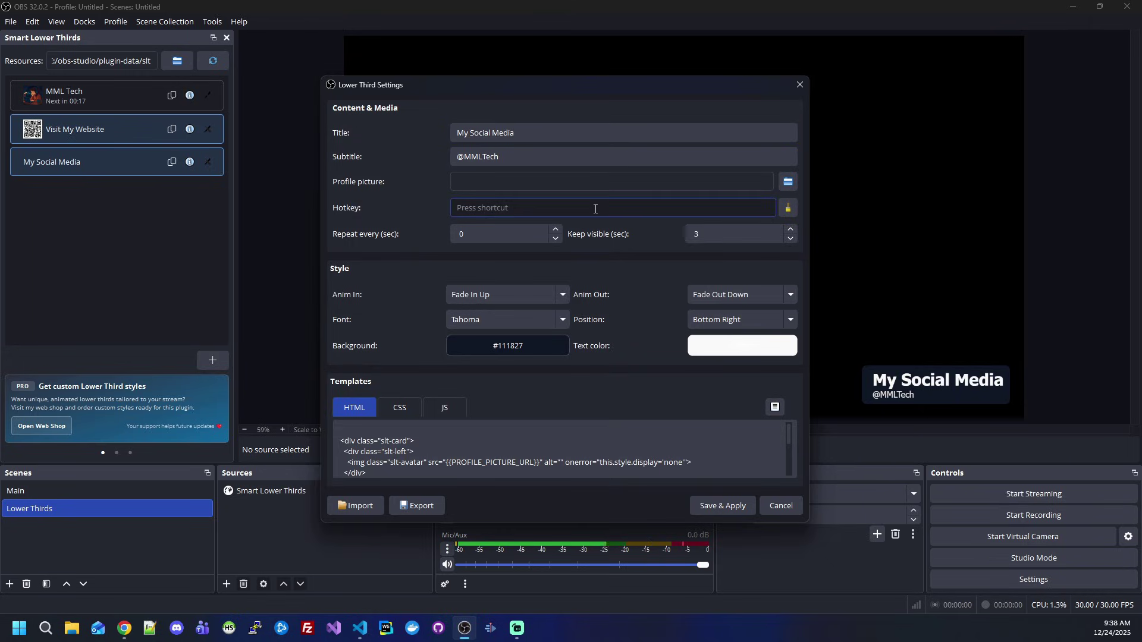
key(ctrl+2)
click(724, 506)
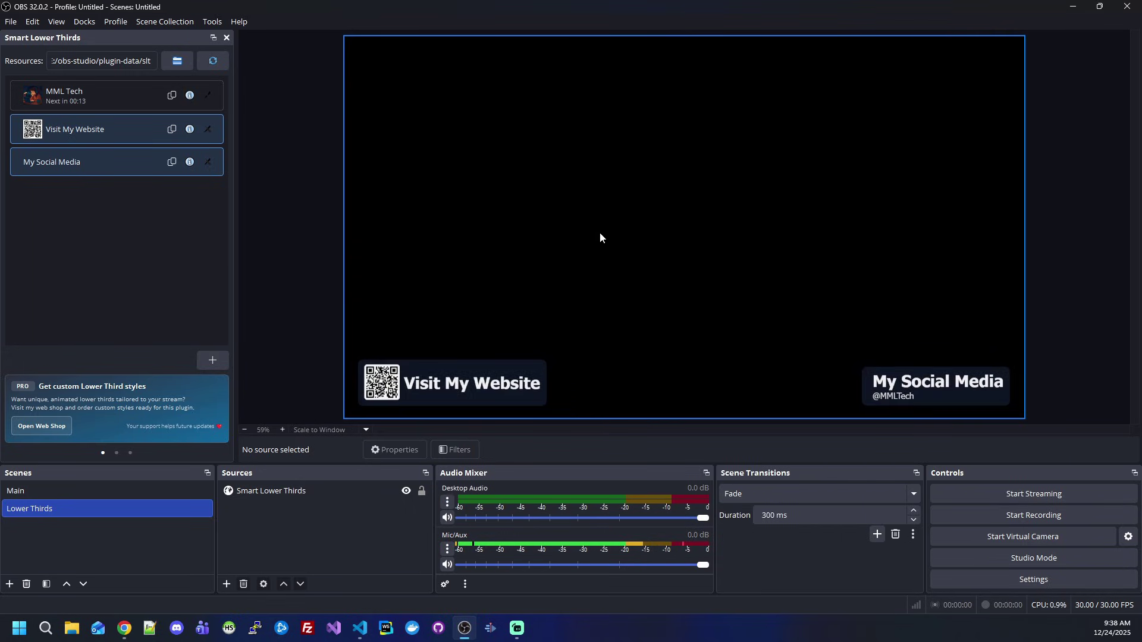